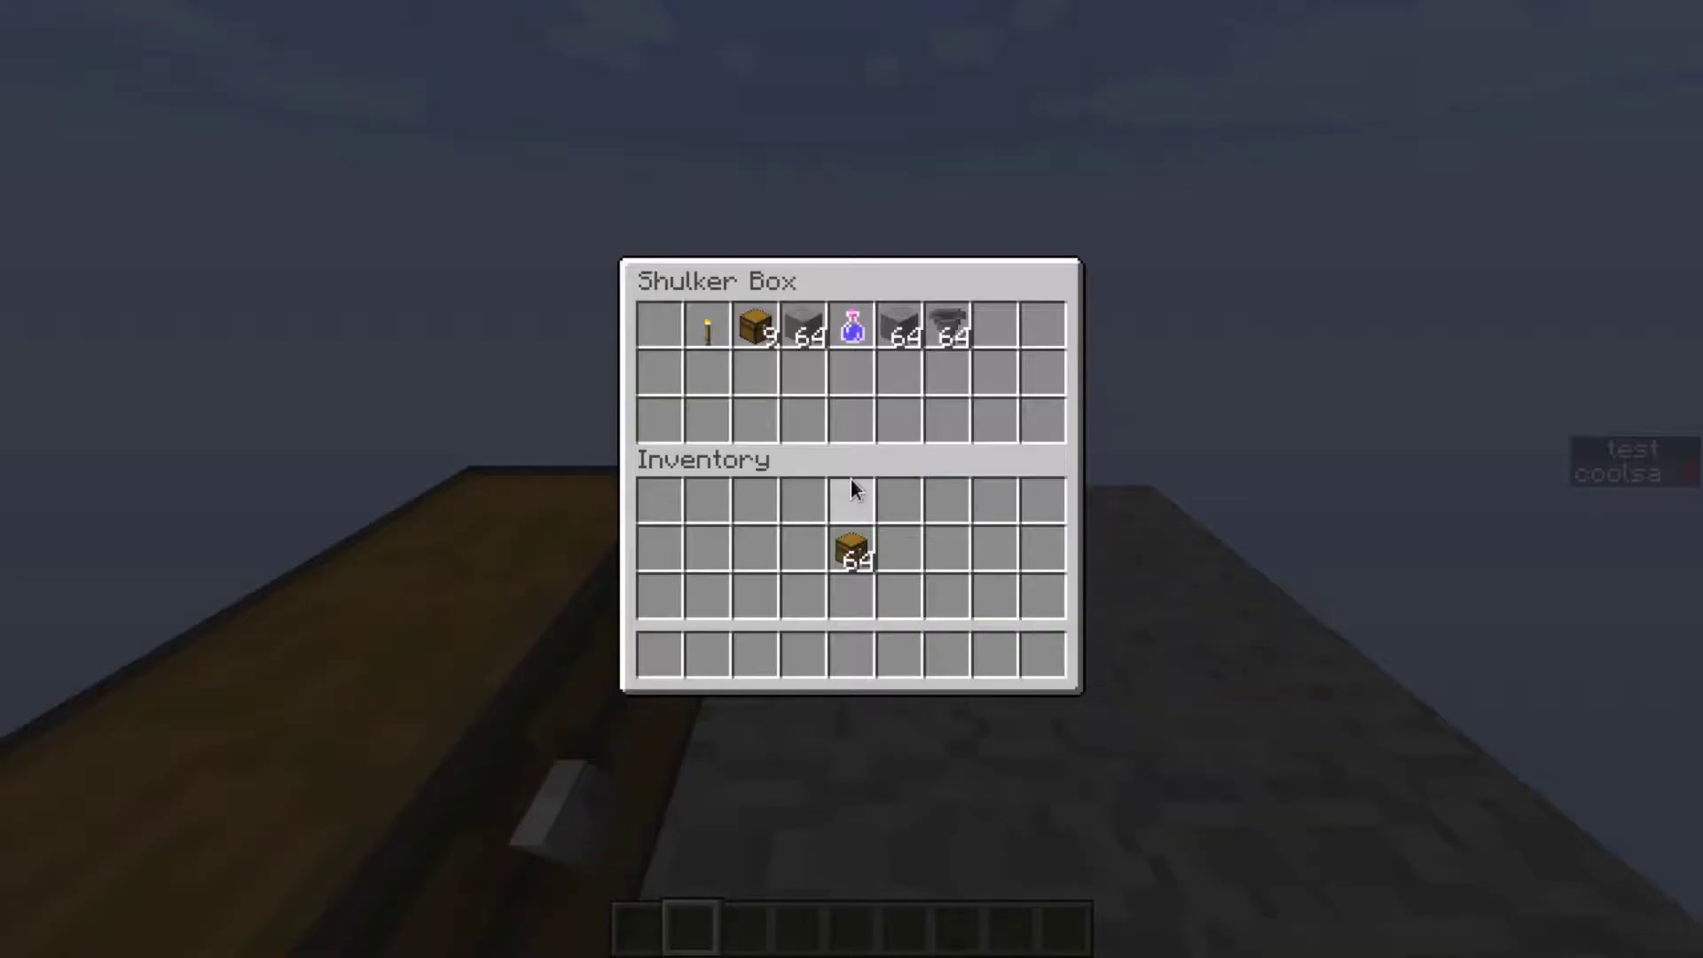
Step: Open and close the shulker box, then view and close the double chest's custom green-and-blue slot GUI
key(Escape)
right_click(851, 479)
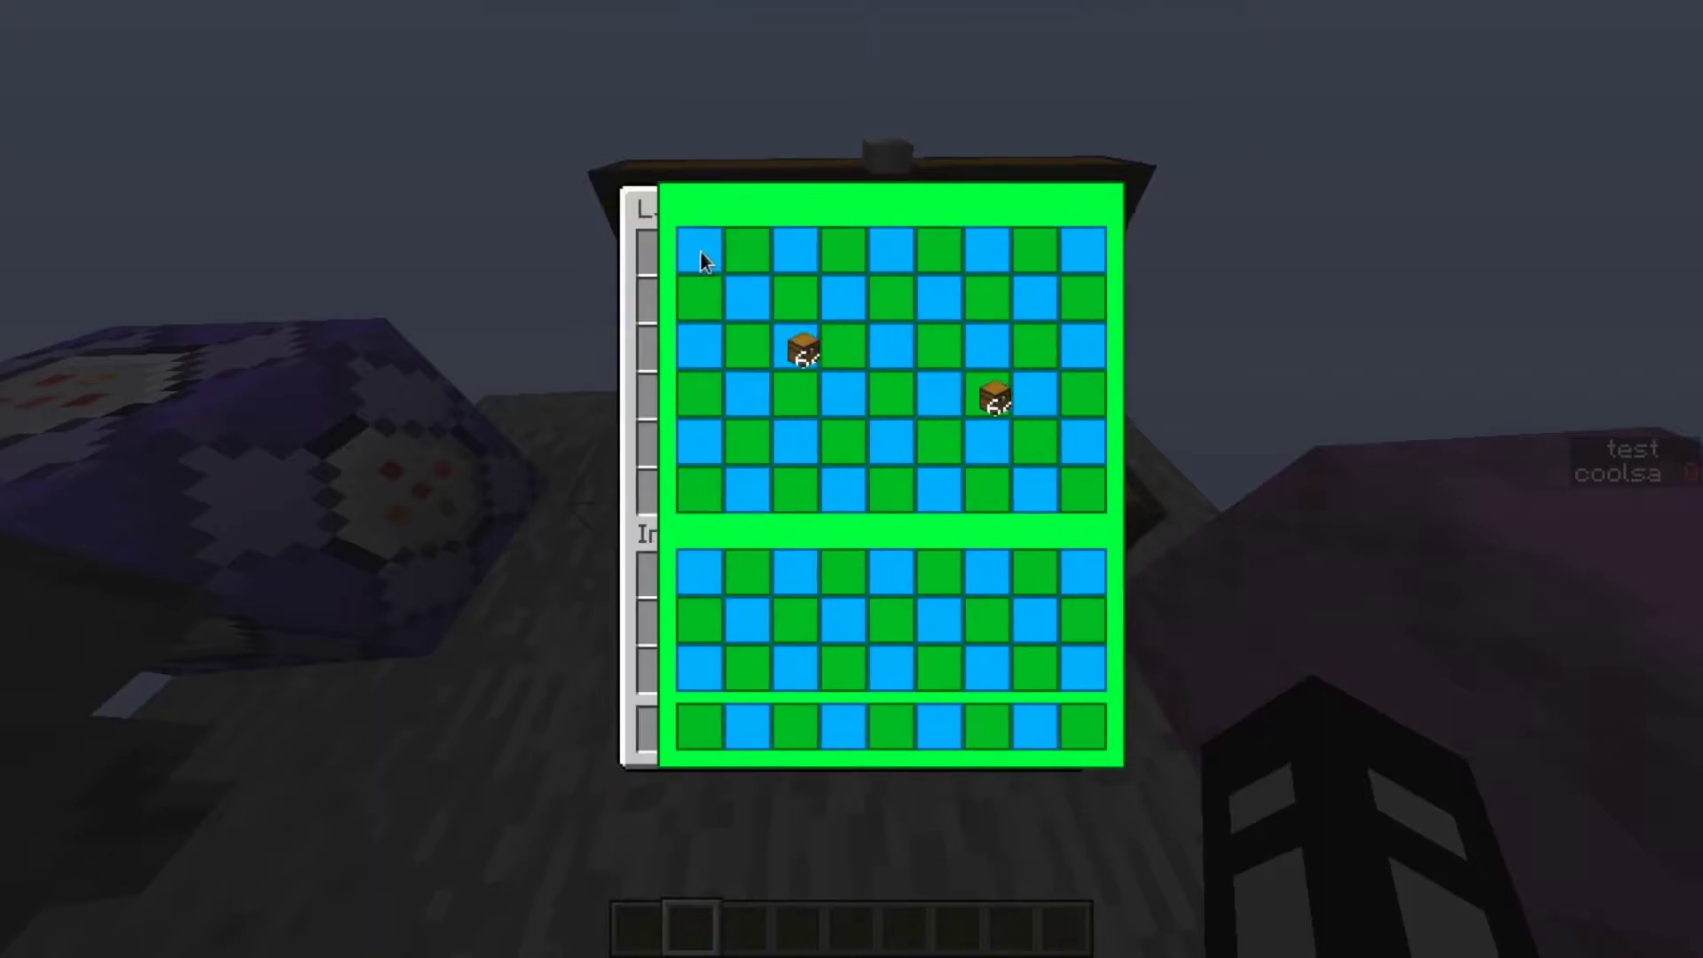
key(Escape)
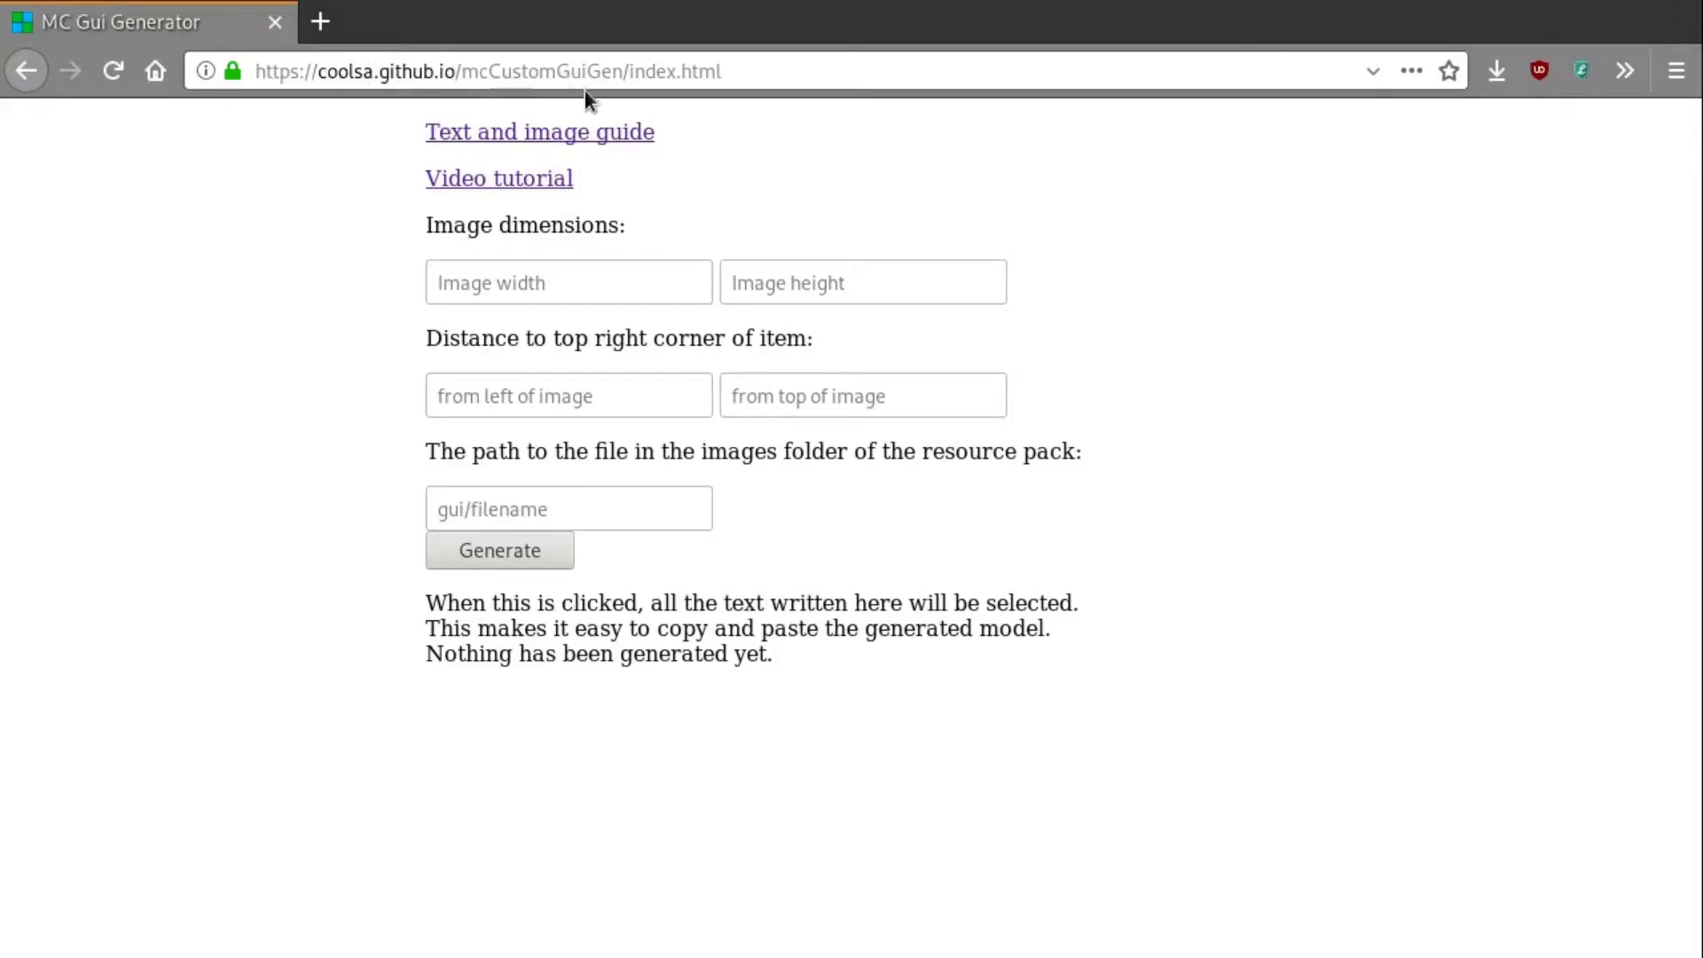
Step: Open the text and image guide and read down through its steps
click(477, 133)
scroll(1486, 354, down, 5)
scroll(1452, 396, down, 5)
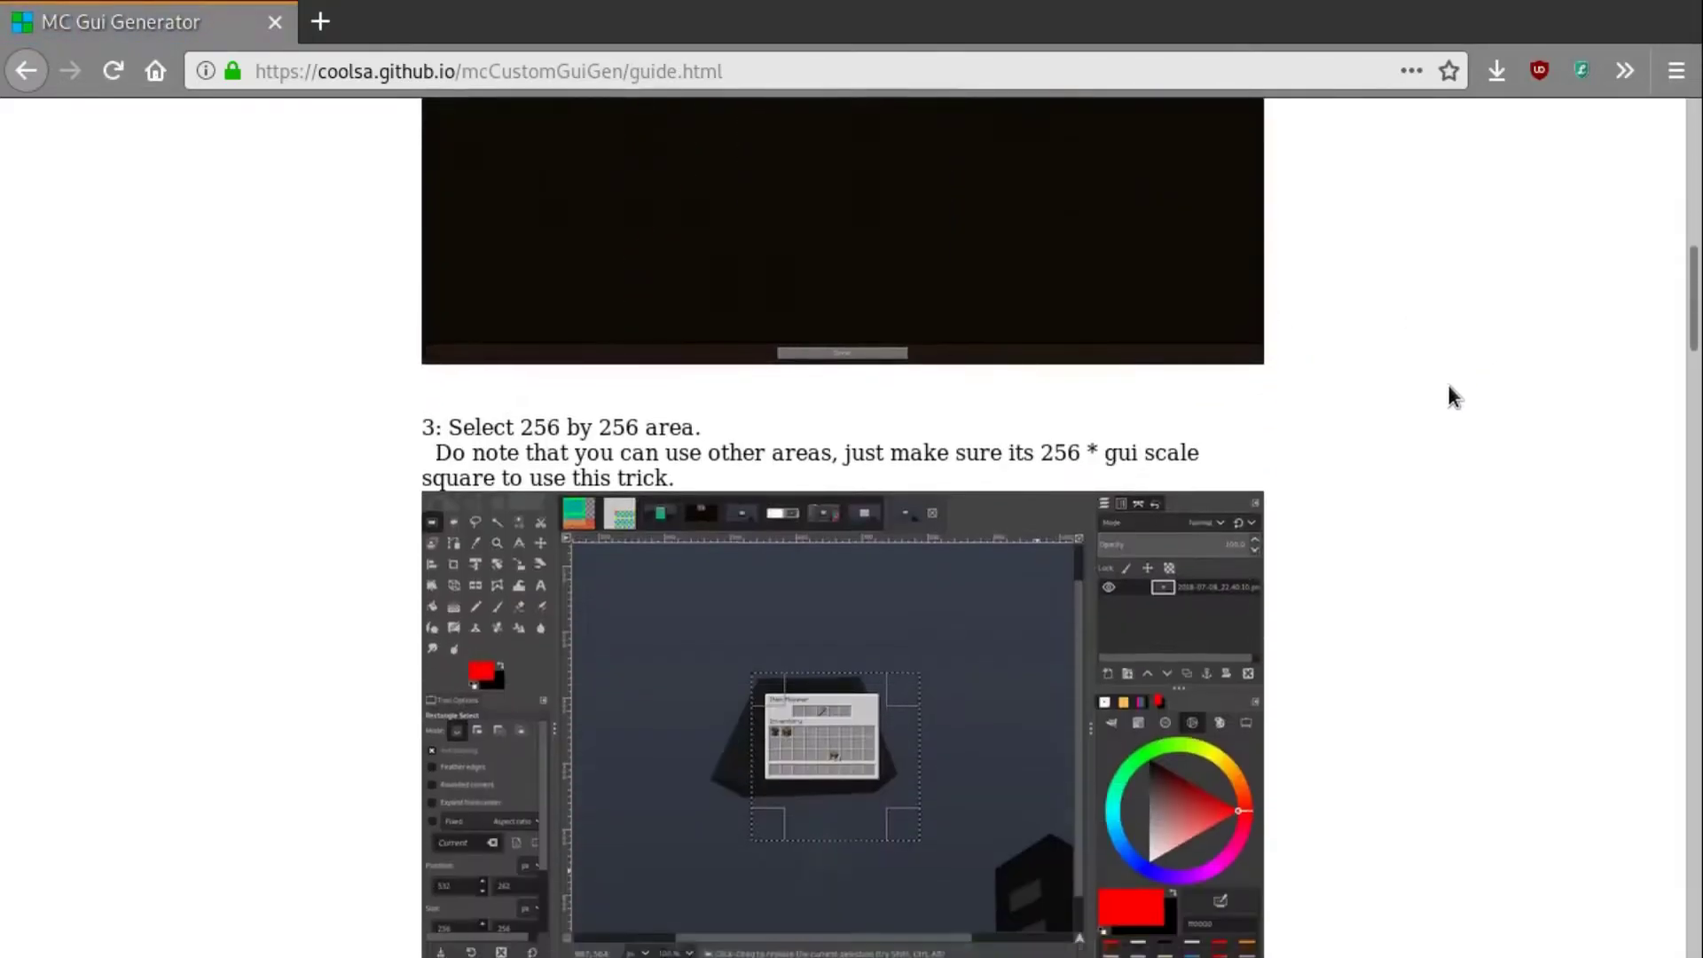
scroll(1452, 396, down, 5)
scroll(737, 456, down, 5)
scroll(920, 494, down, 5)
scroll(910, 493, down, 5)
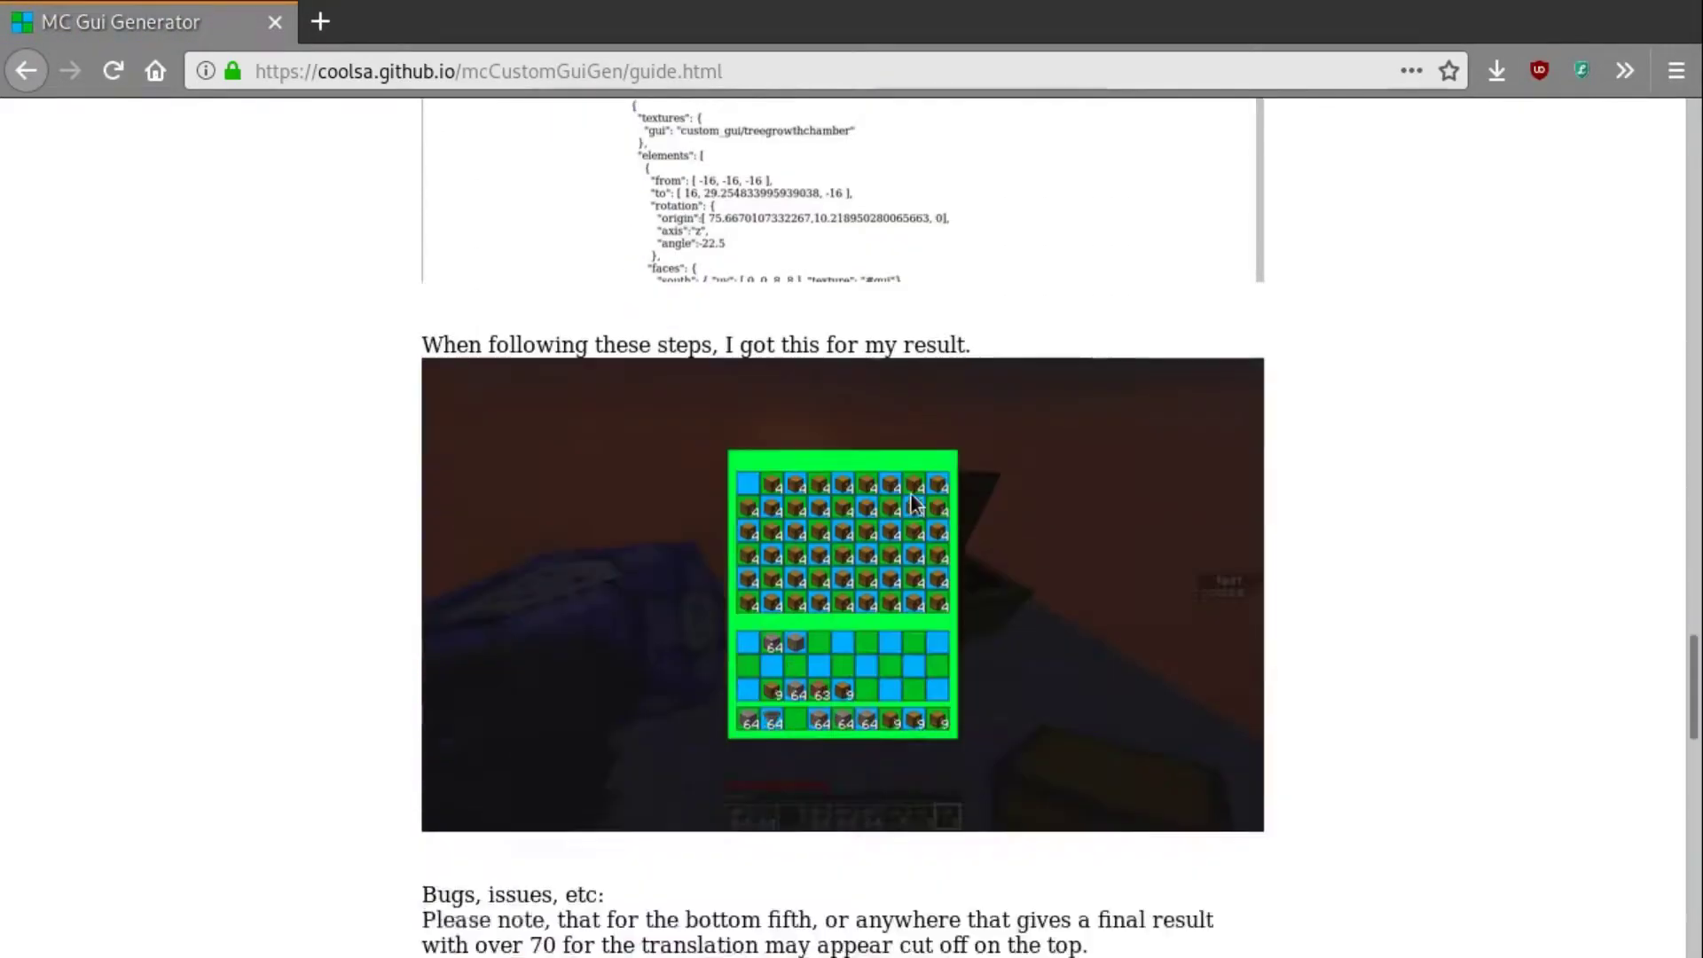
scroll(910, 492, down, 5)
scroll(882, 505, down, 5)
scroll(883, 506, down, 2)
Step: Go back to the main page, reopen the guide and jump to steps 4–5
click(14, 71)
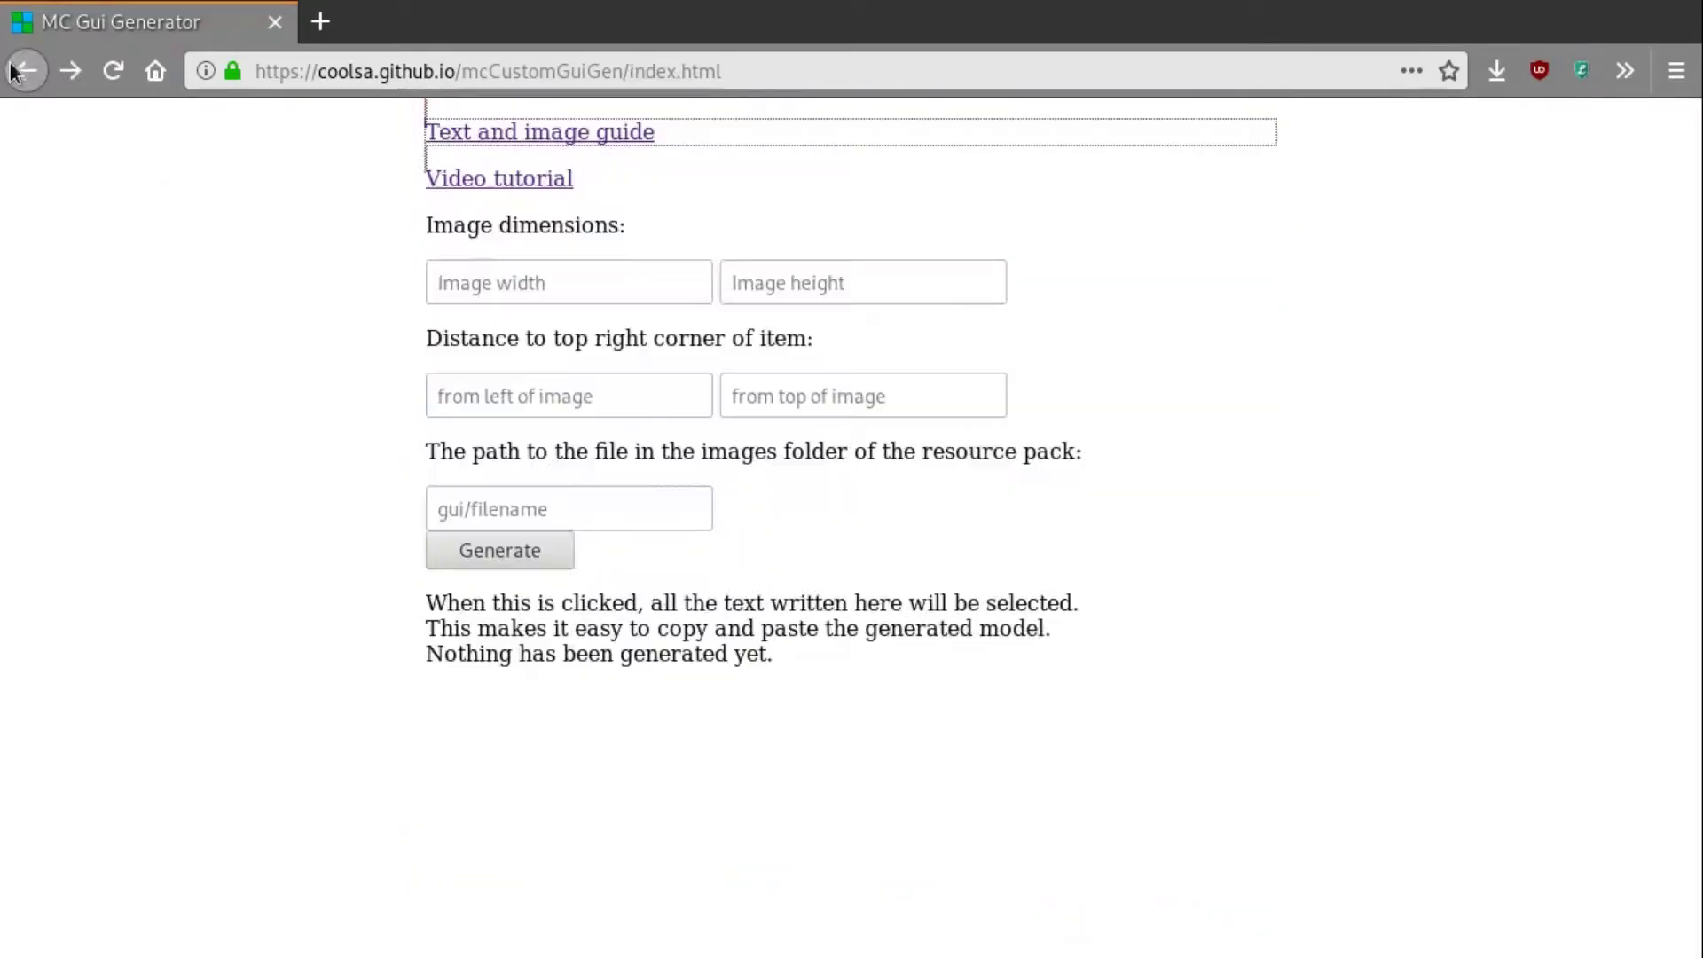
click(589, 131)
drag(1688, 146, 1694, 442)
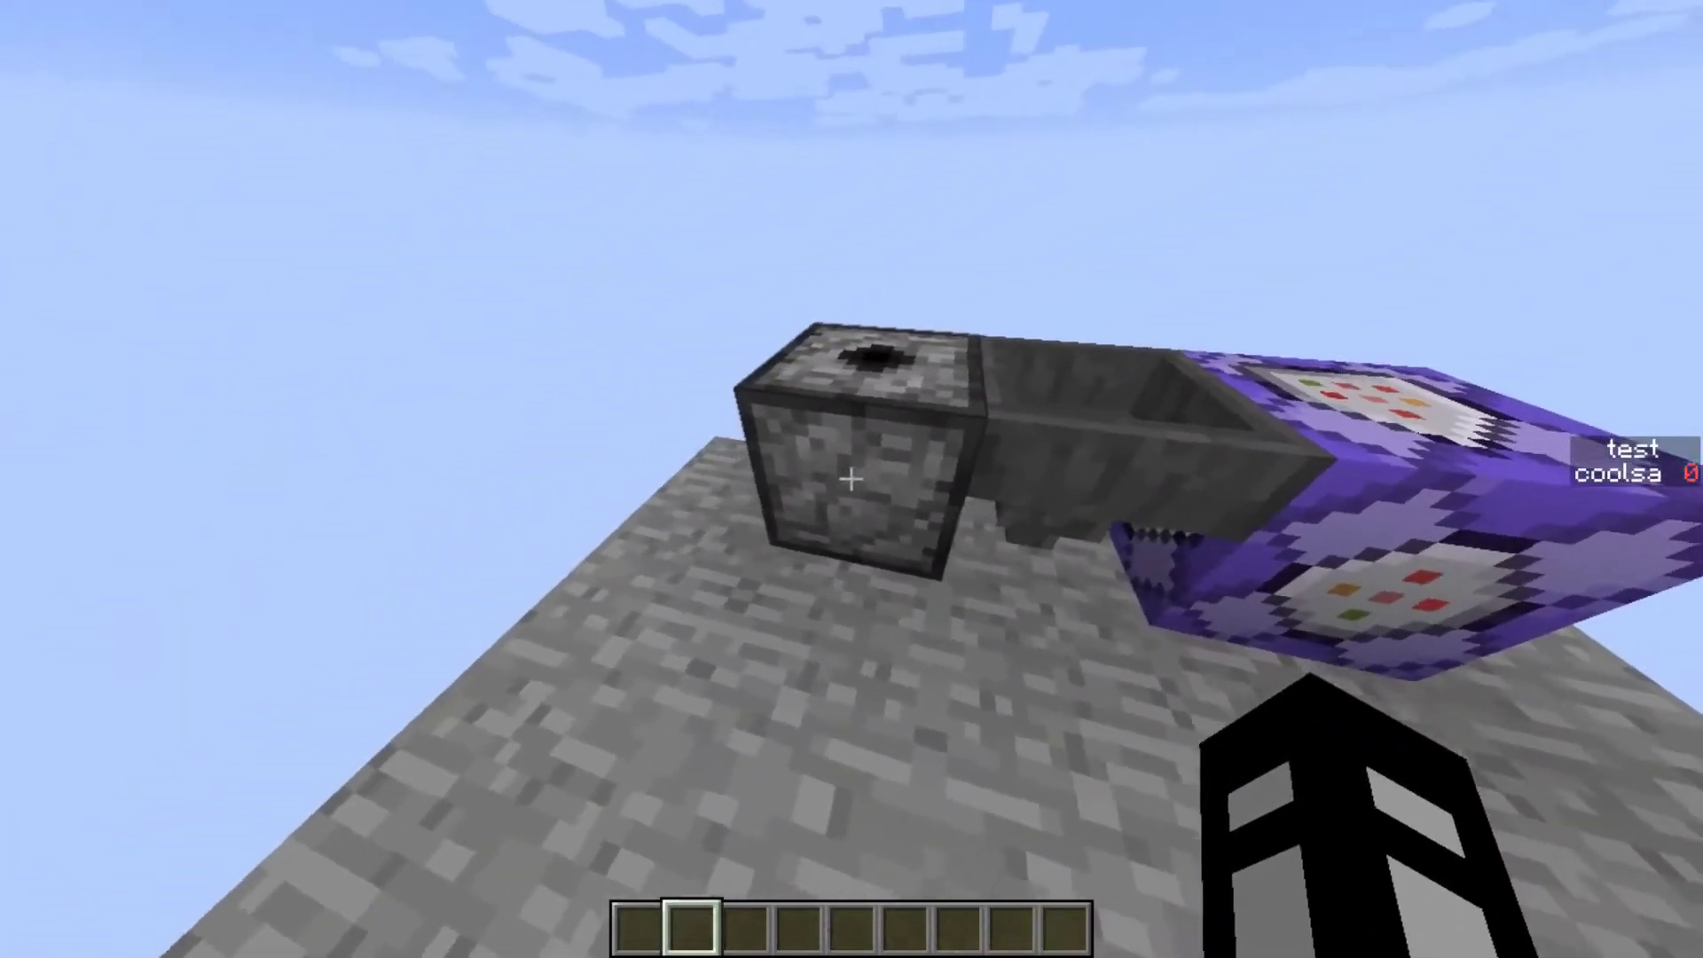
Step: Close the dispenser and set the GUI scale to Auto in Video Settings
right_click(851, 479)
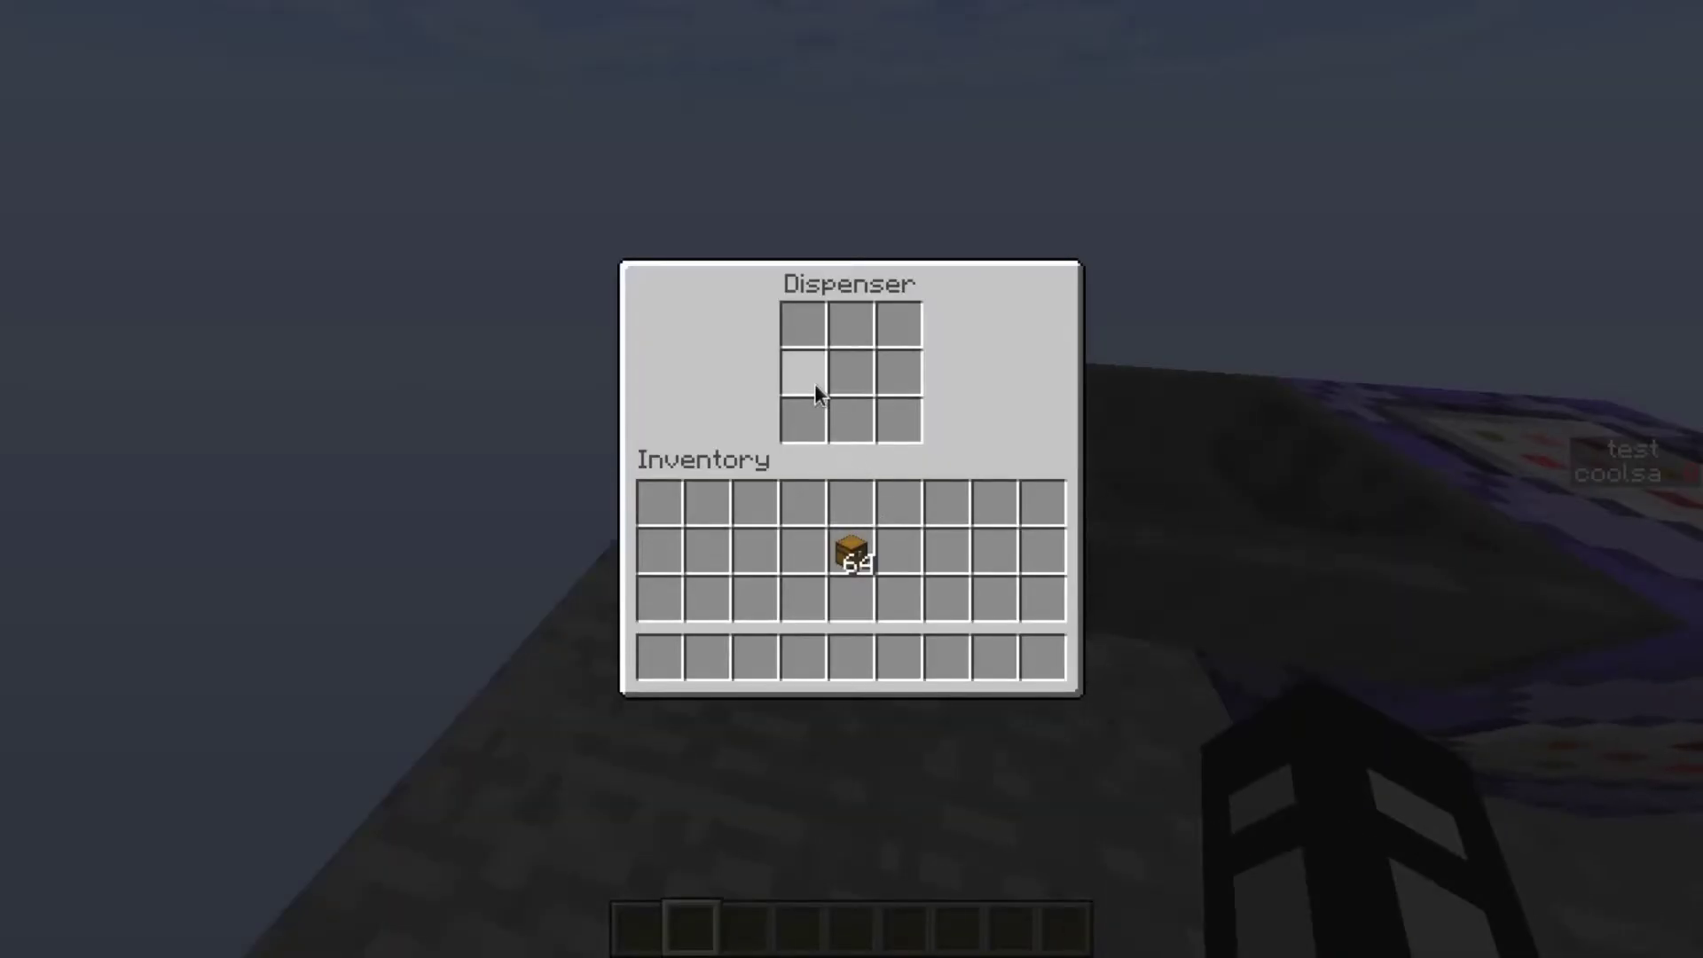
key(Escape)
key(Escape)
click(722, 461)
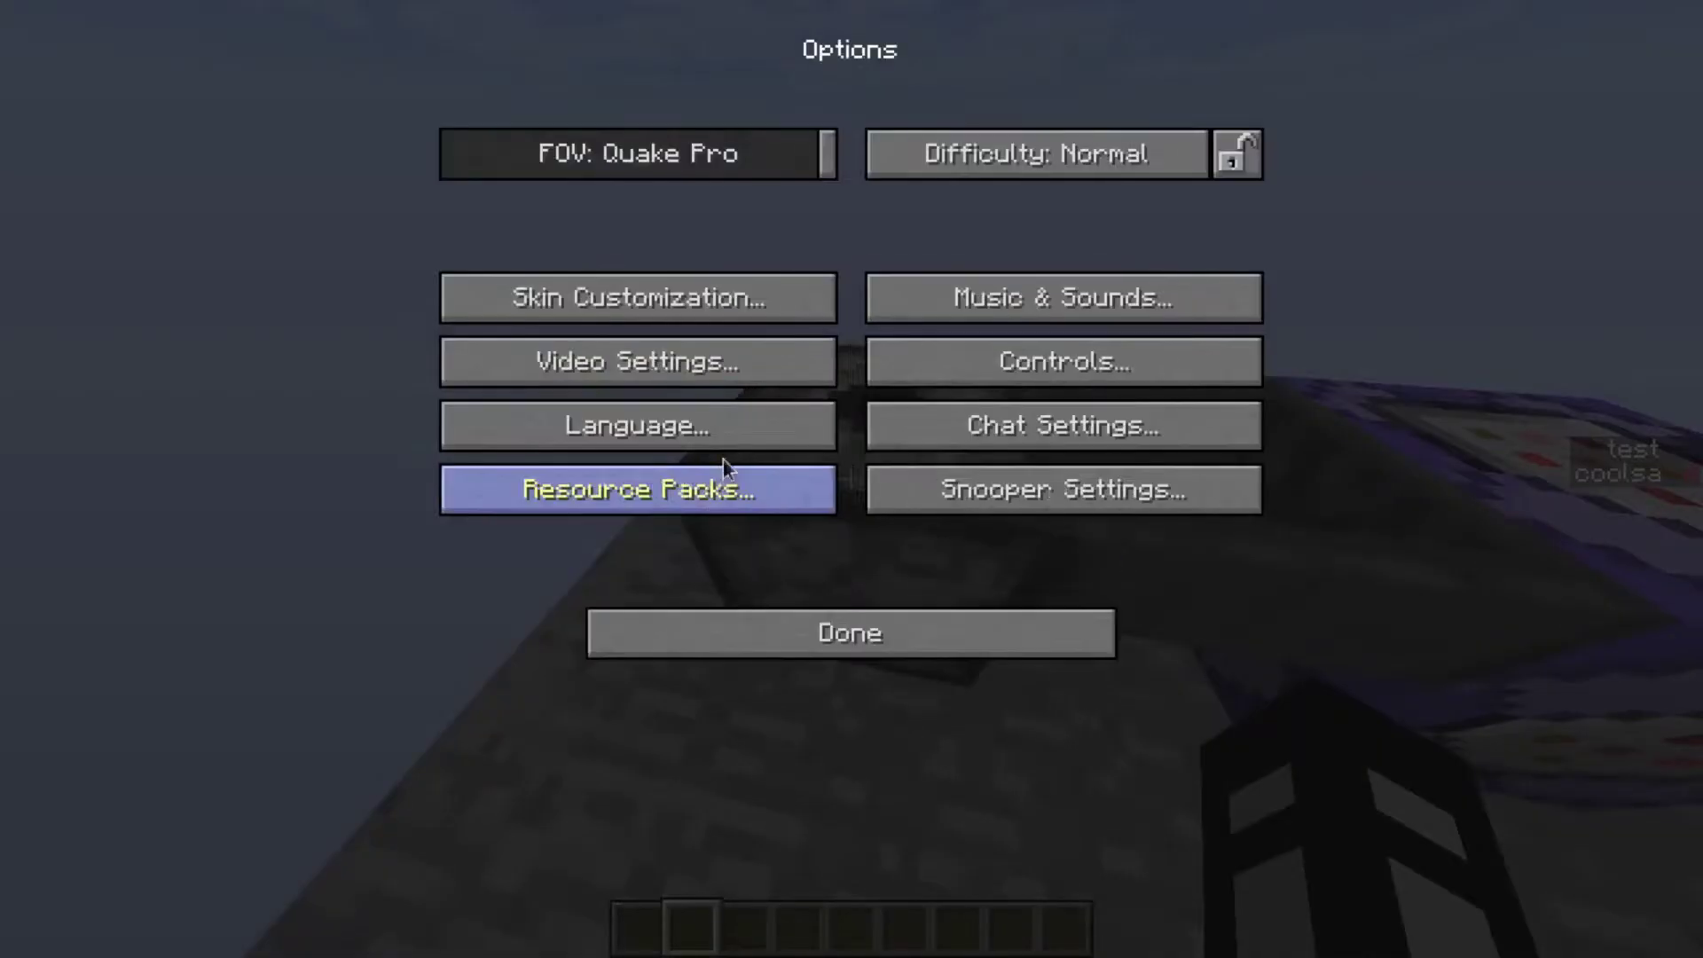
click(818, 361)
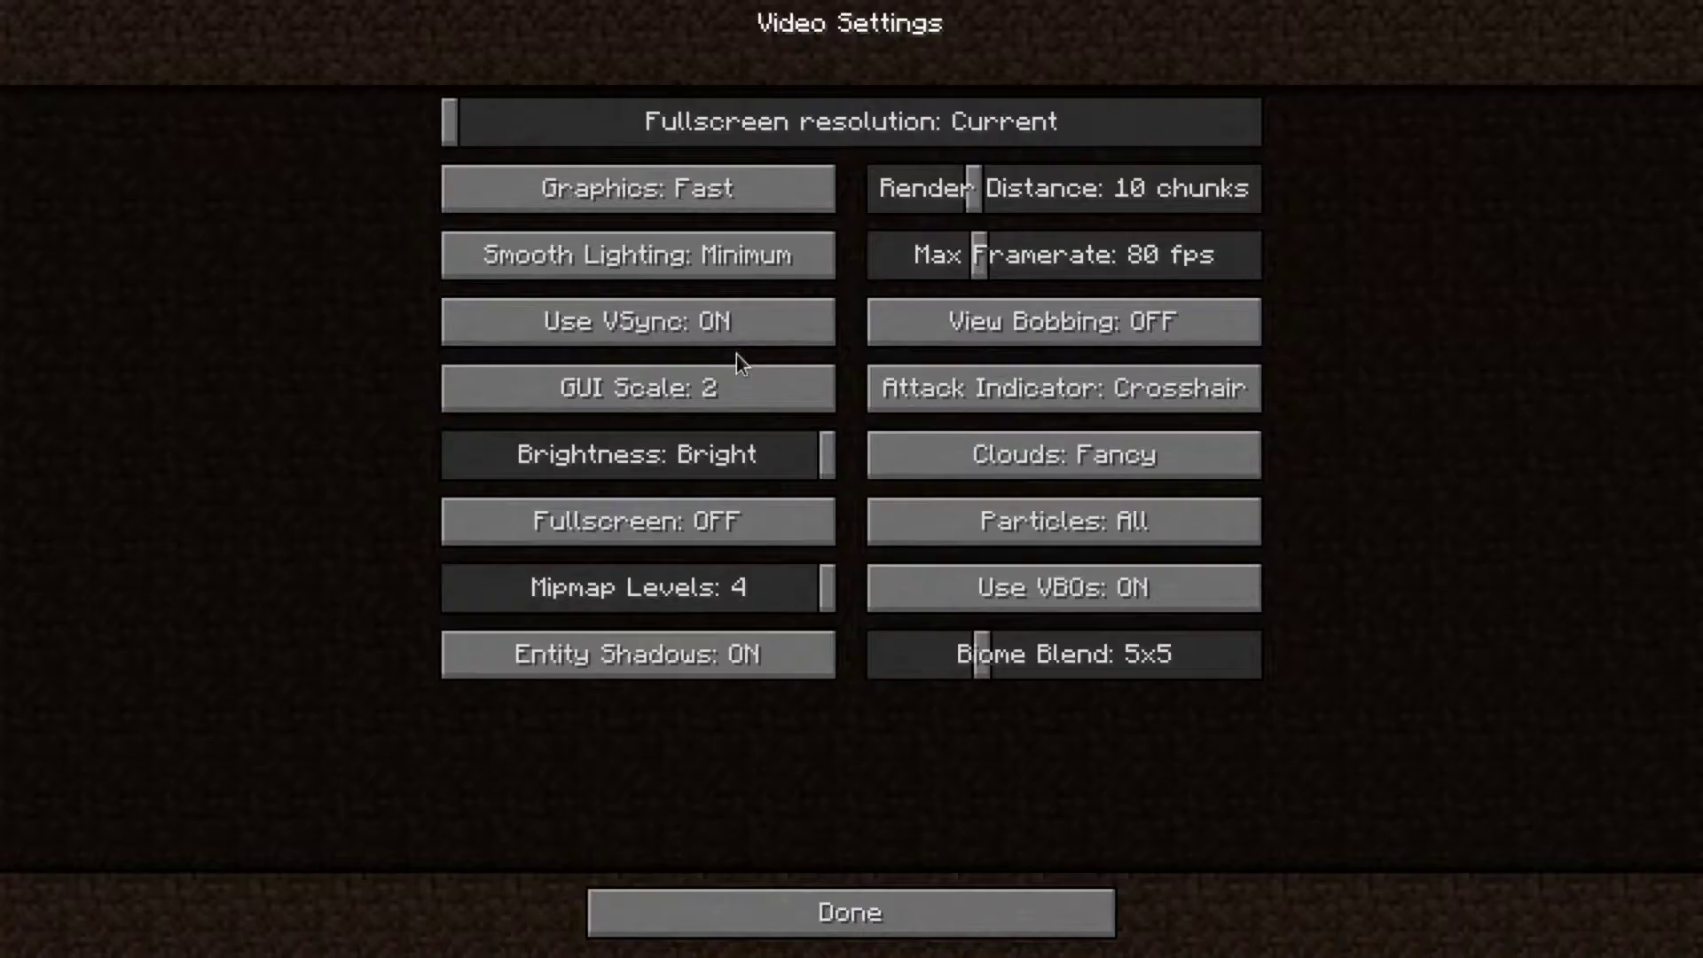
click(661, 407)
click(631, 594)
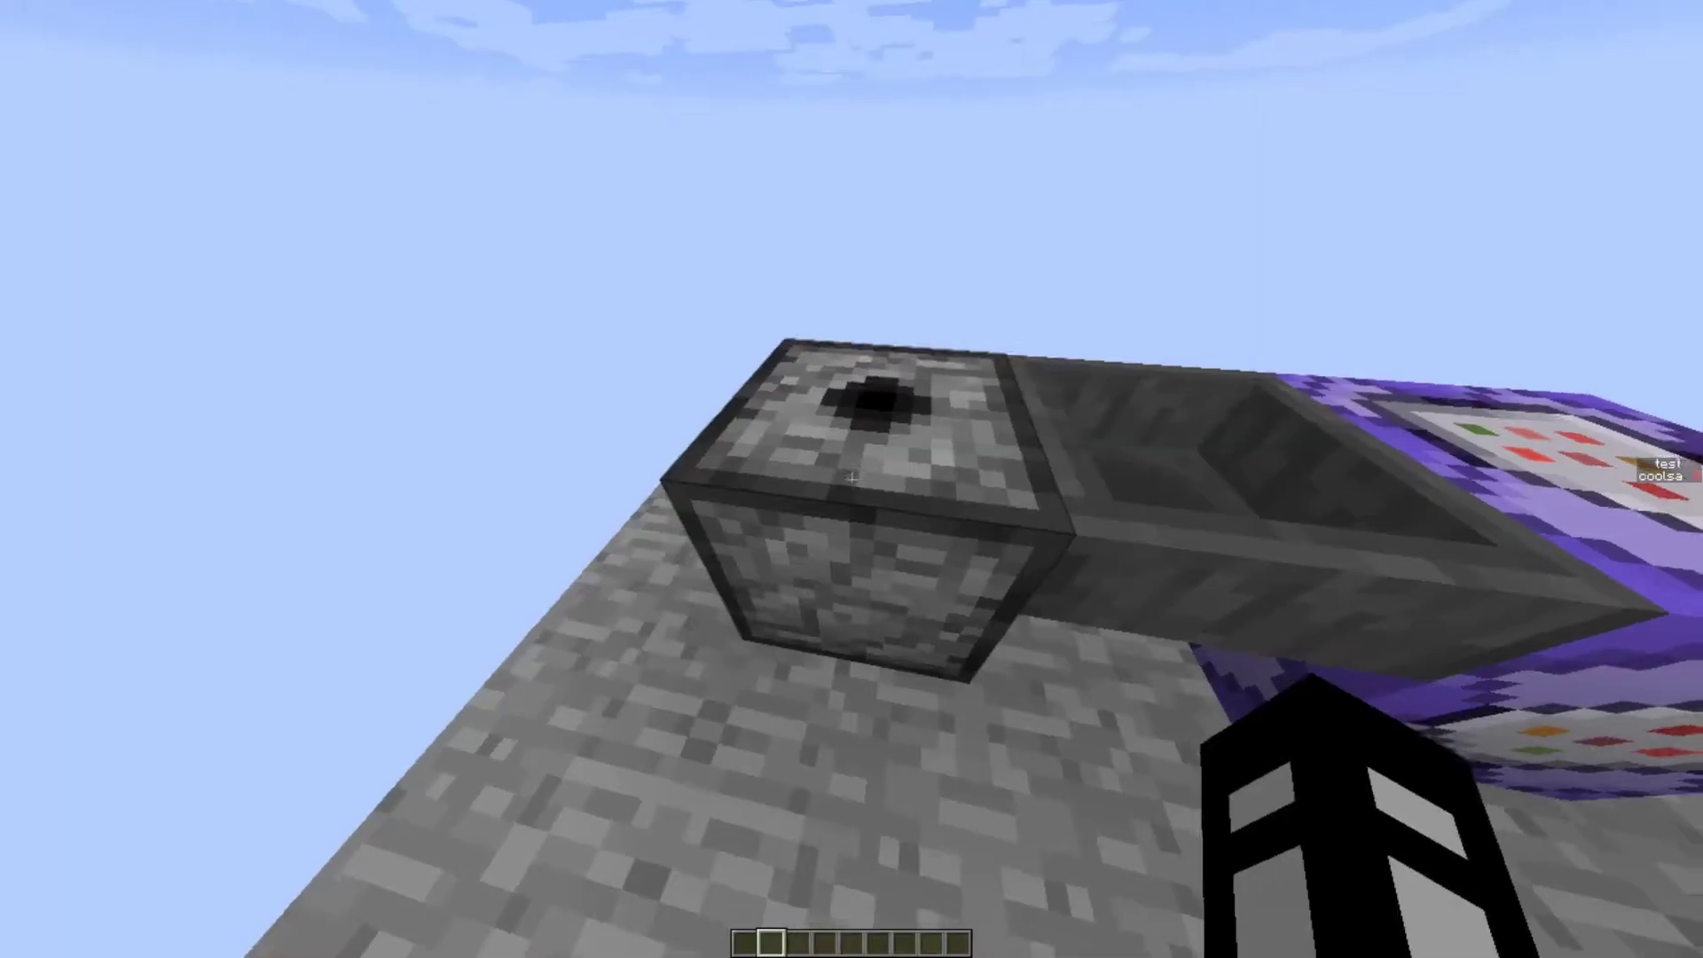
Step: Reopen the dispenser inventory and capture an F2 screenshot of it
right_click(851, 477)
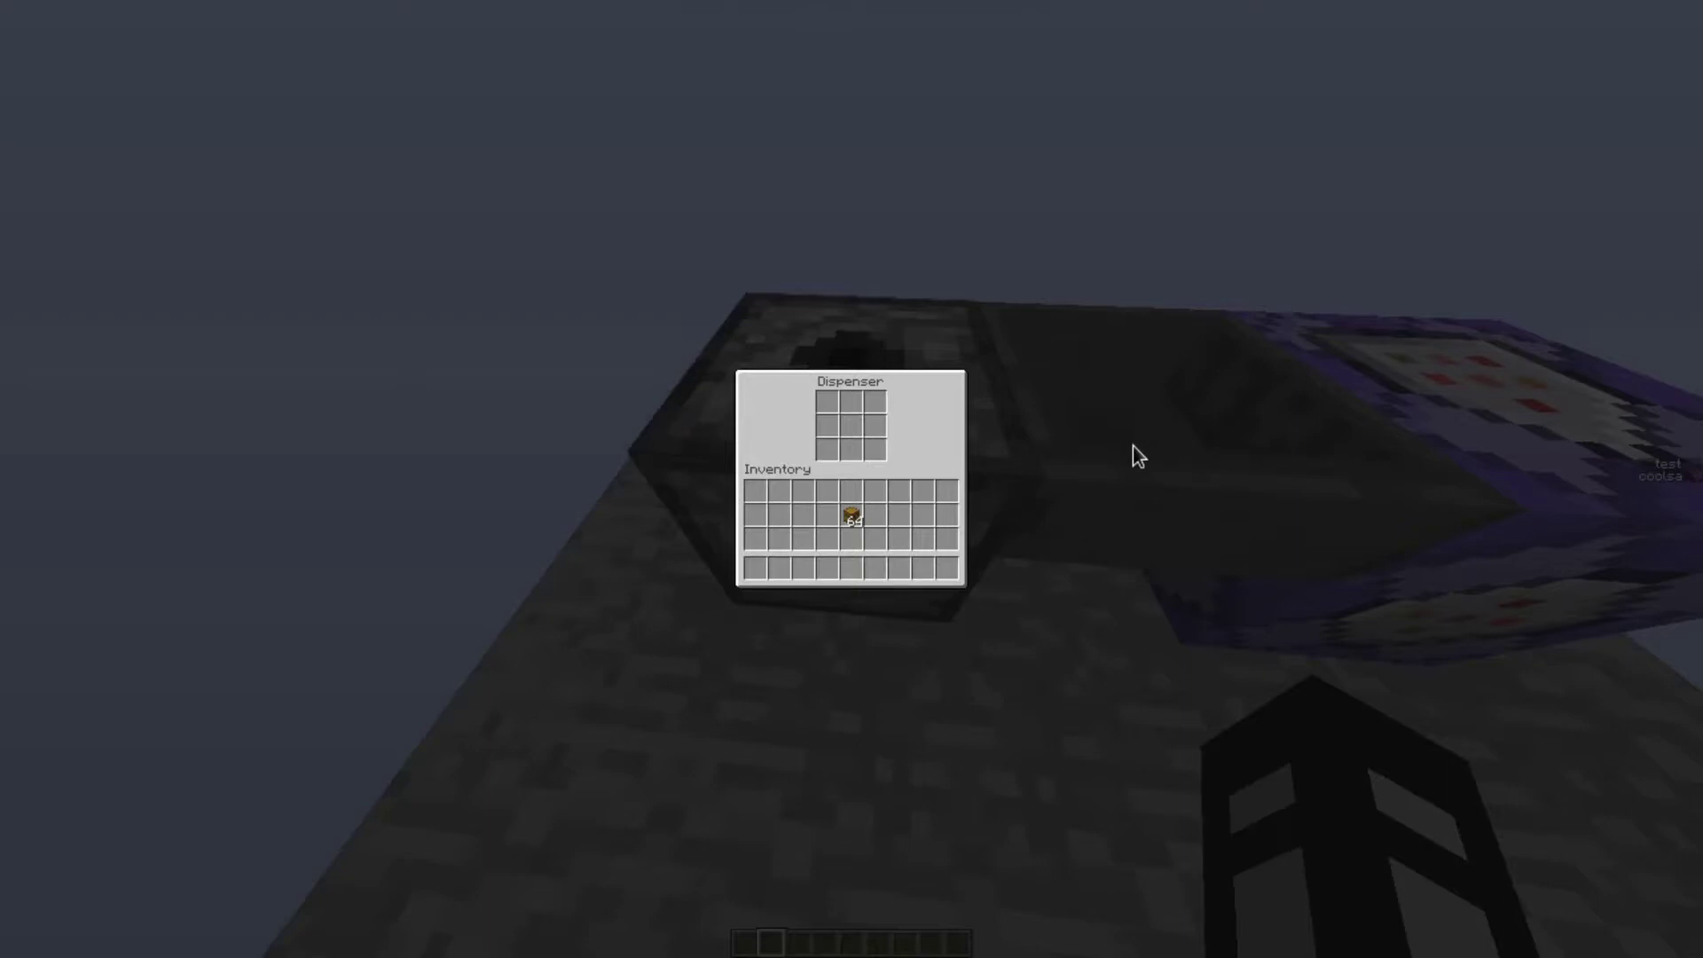
key(F2)
key(Escape)
key(t)
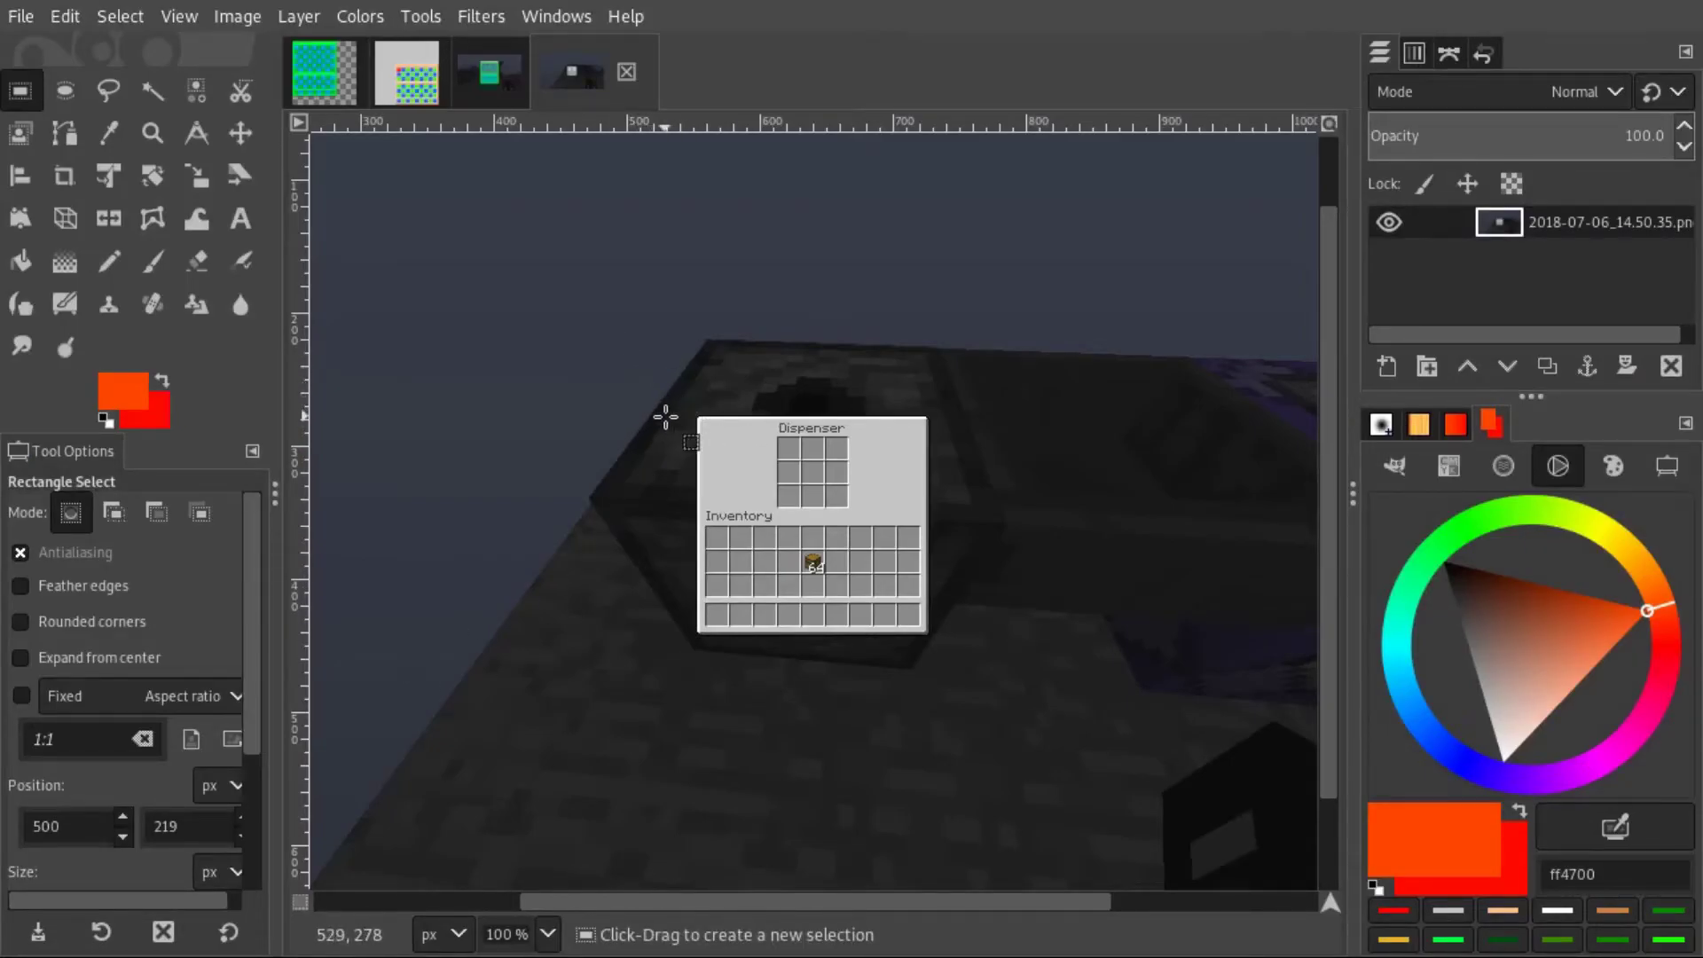
Step: Copy a square selection around the dispenser GUI into a new 256×256 image
mouse_move(670, 384)
mouse_down()
mouse_move(732, 459)
mouse_move(1009, 668)
mouse_up()
key(ctrl+c)
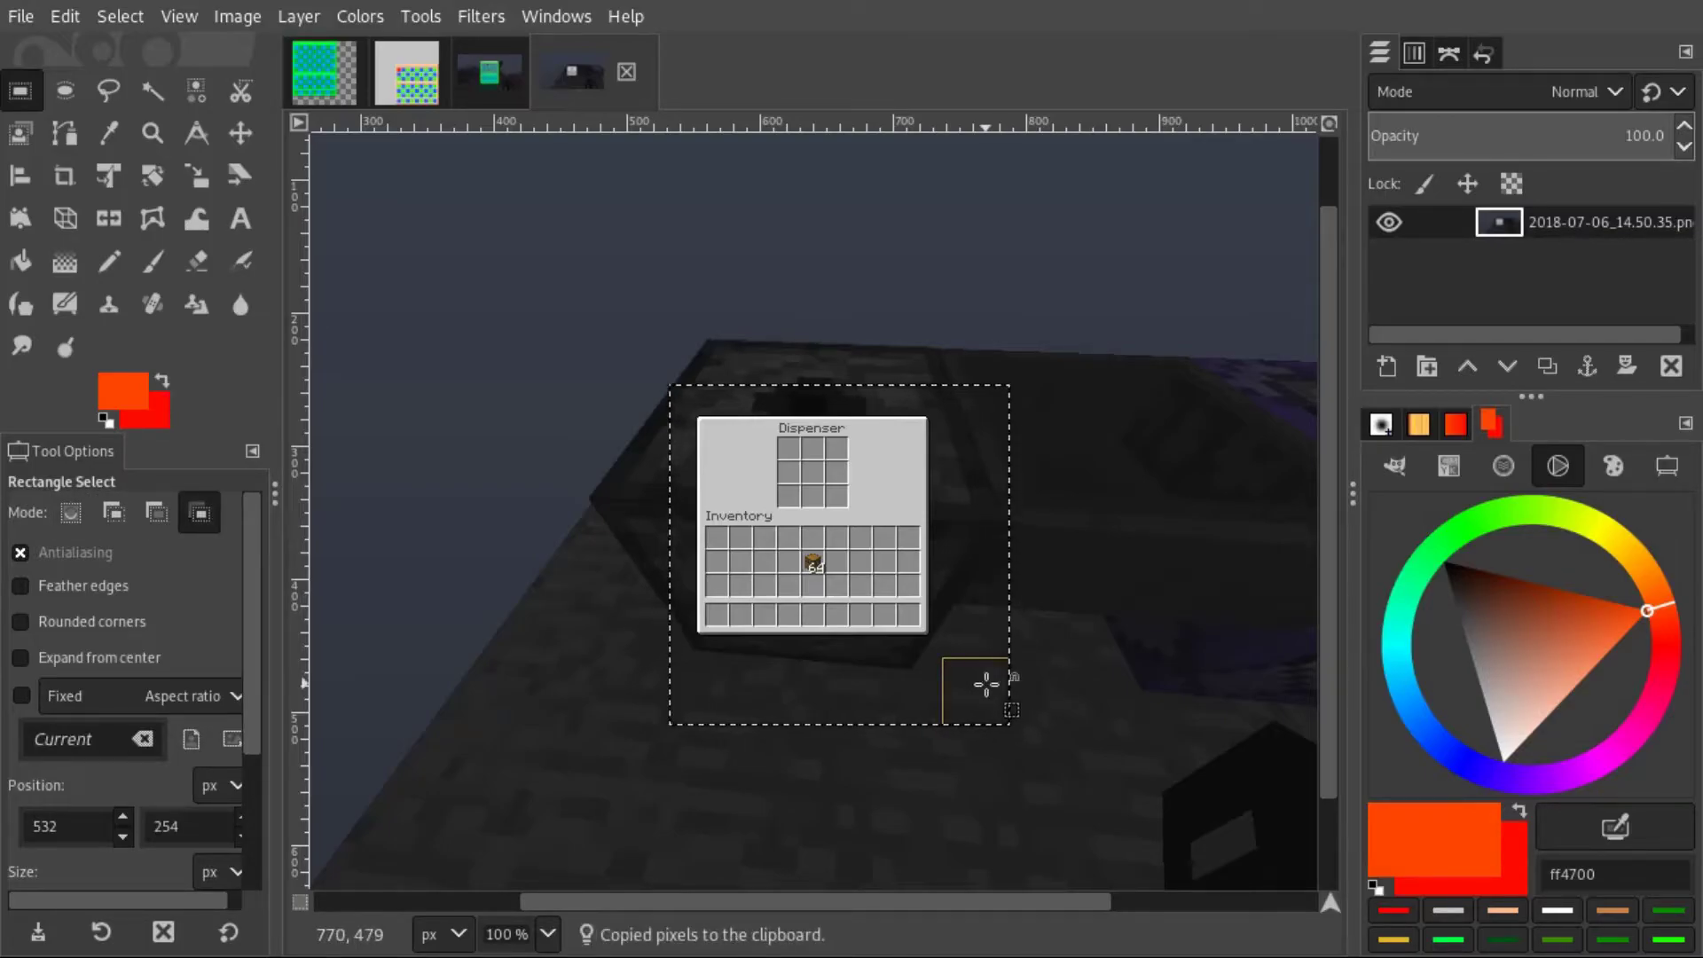
key(ctrl+shift+v)
scroll(672, 491, up, 2)
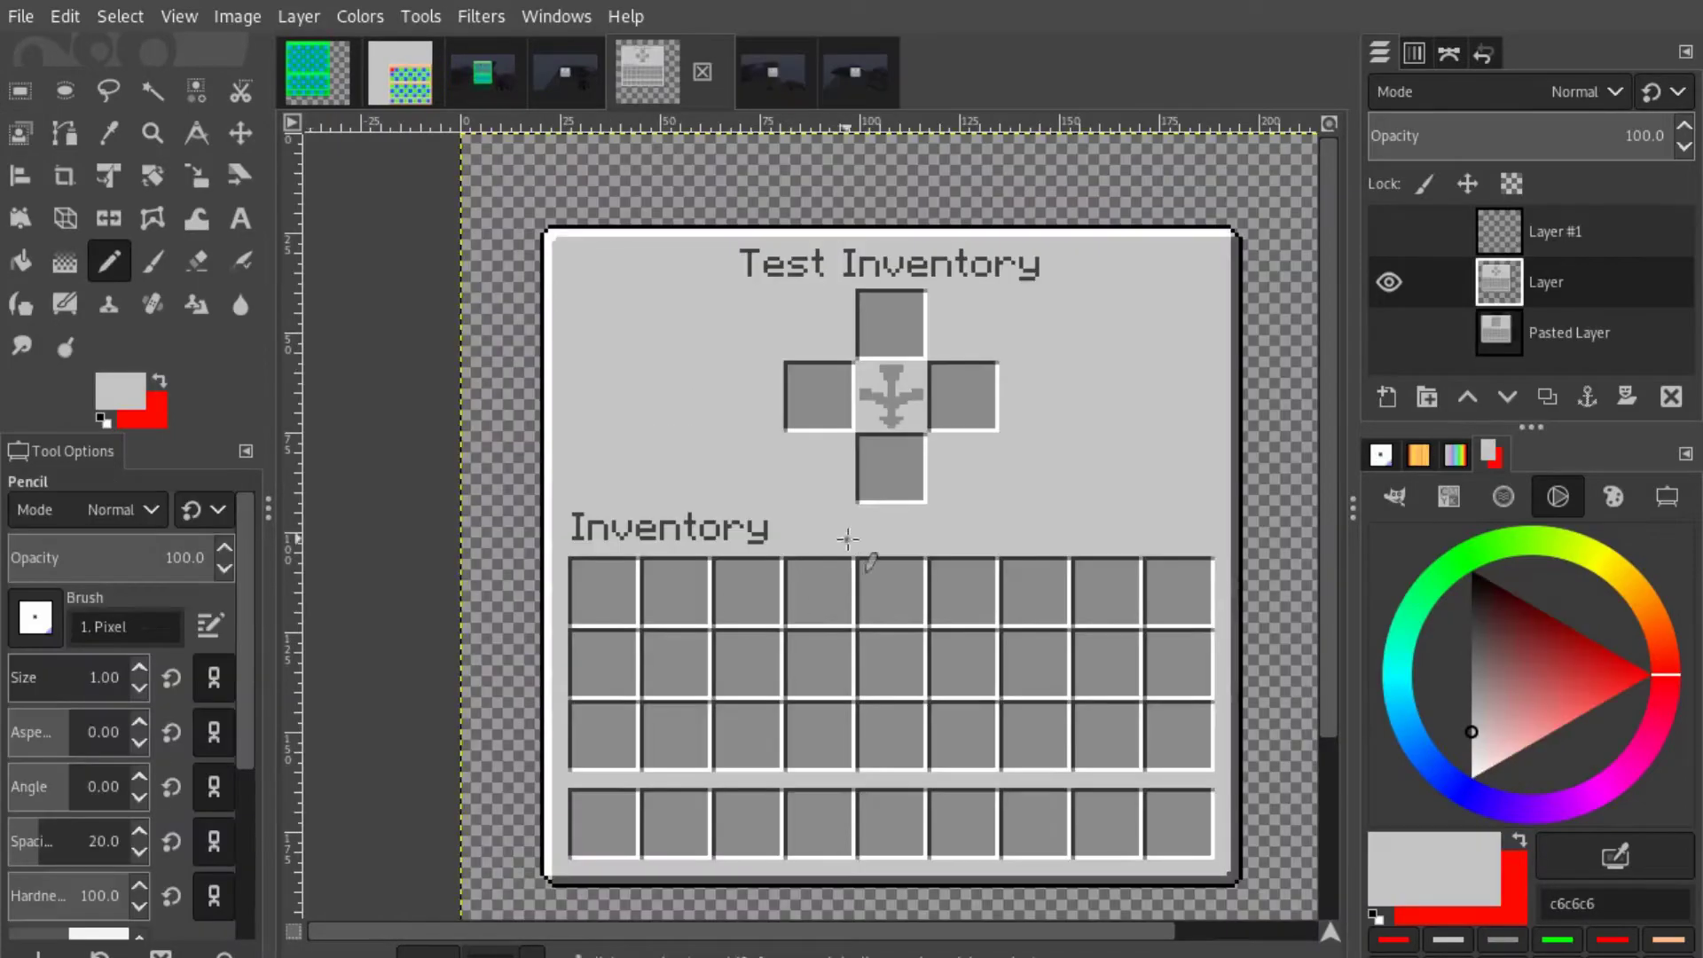
Step: Pan and scroll across the Test Inventory texture to inspect its cross slots and inventory grid
drag(1040, 525, 928, 512)
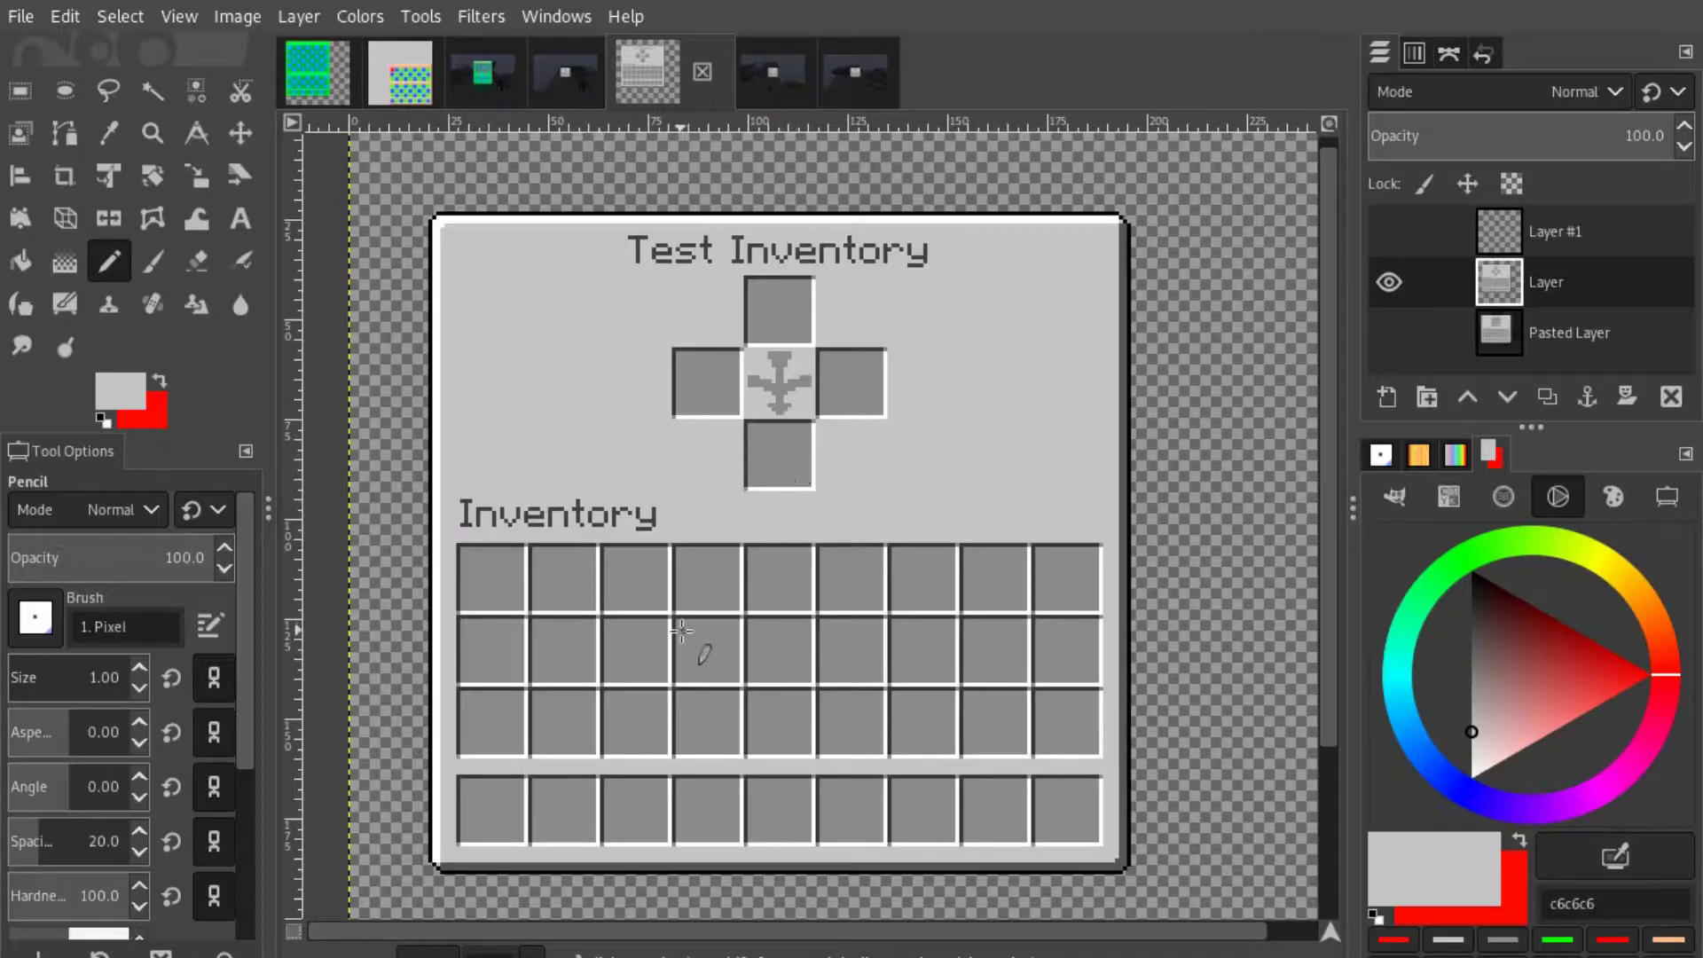
scroll(498, 749, down, 5)
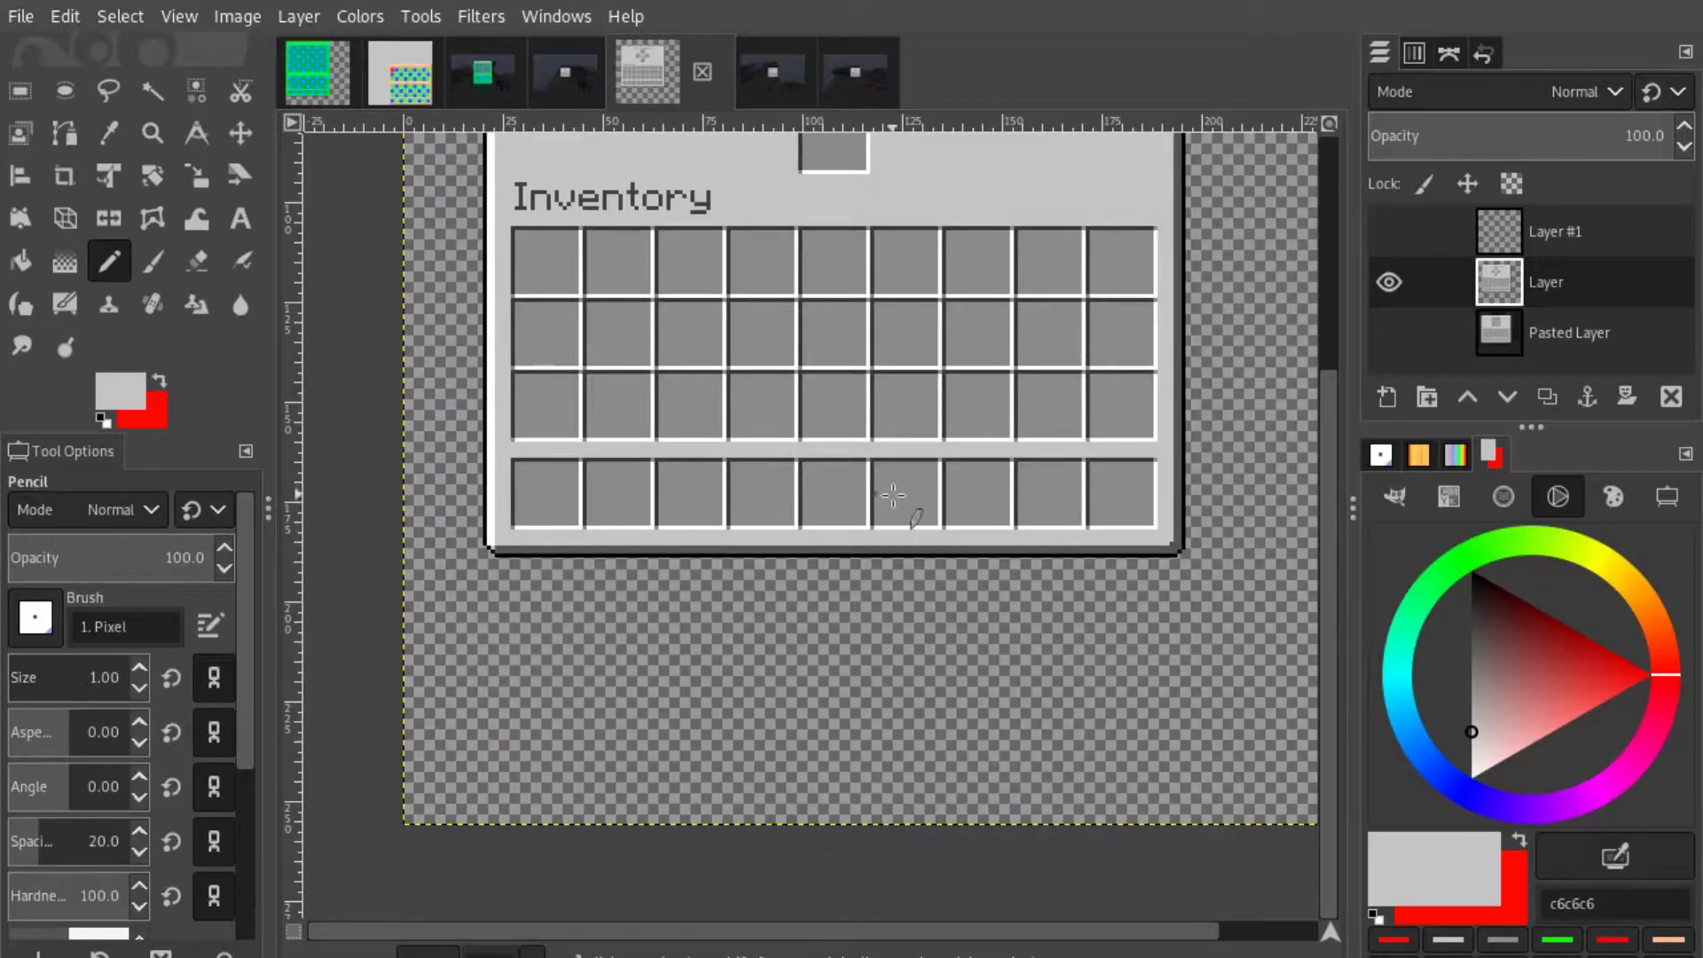
scroll(795, 480, up, 4)
scroll(709, 425, up, 3)
scroll(709, 425, right, 2)
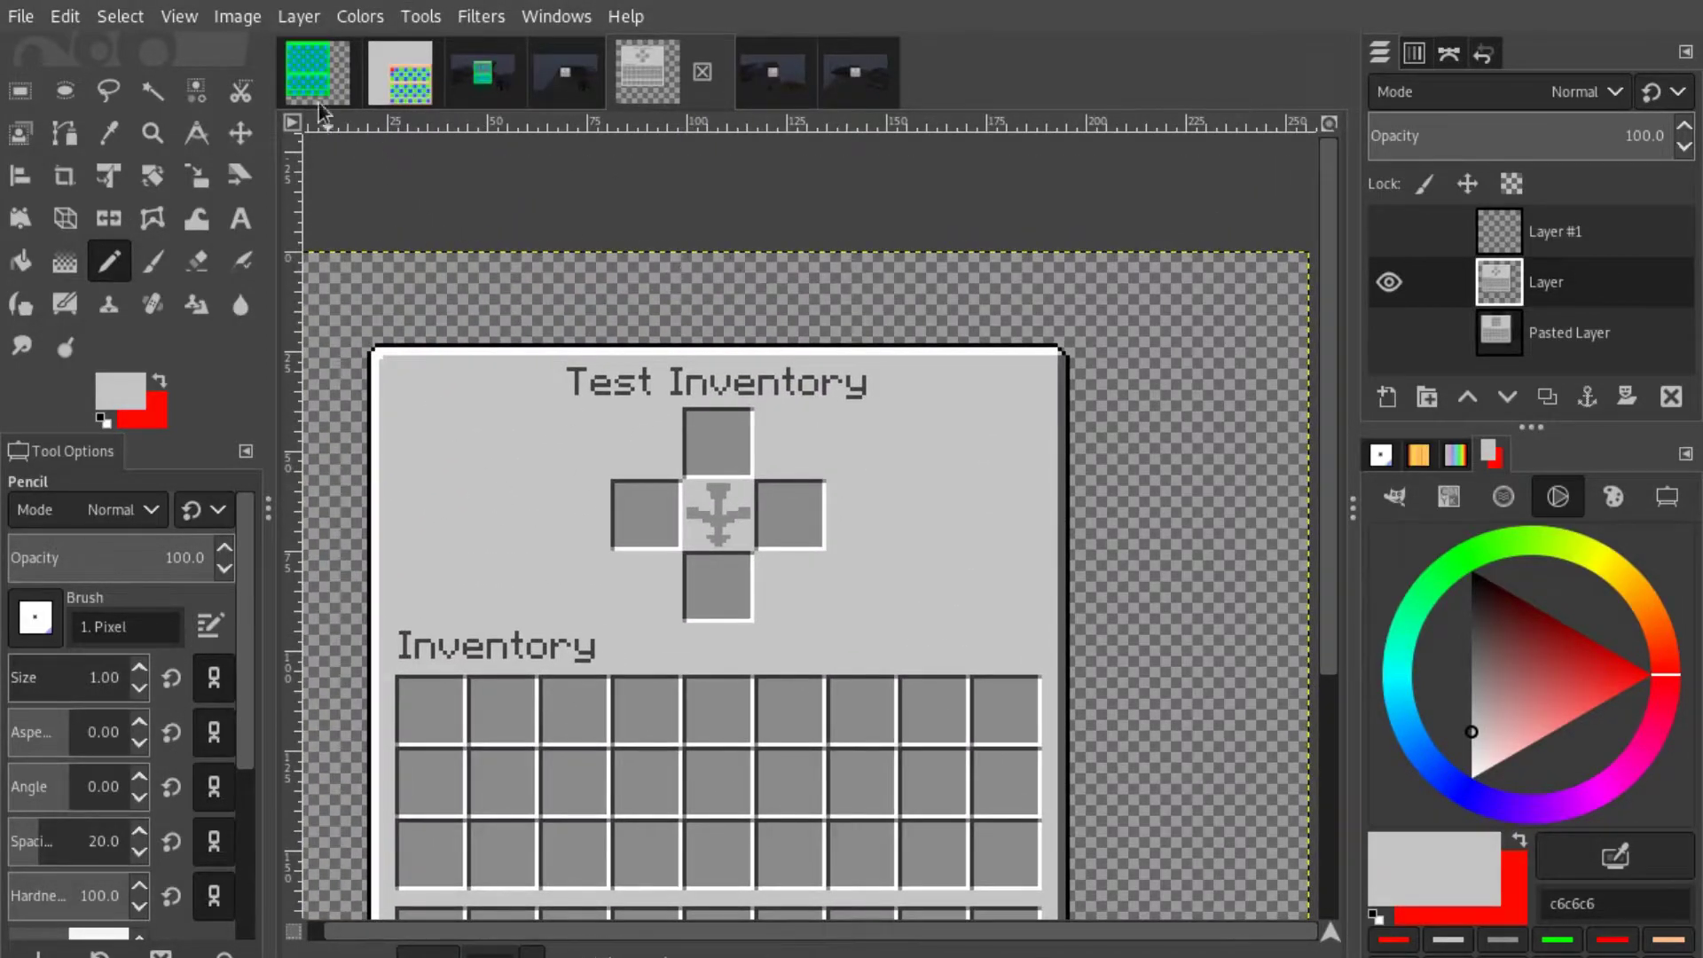
Step: Switch to DoubleChest.png and make its top red gradient layer visible
click(293, 81)
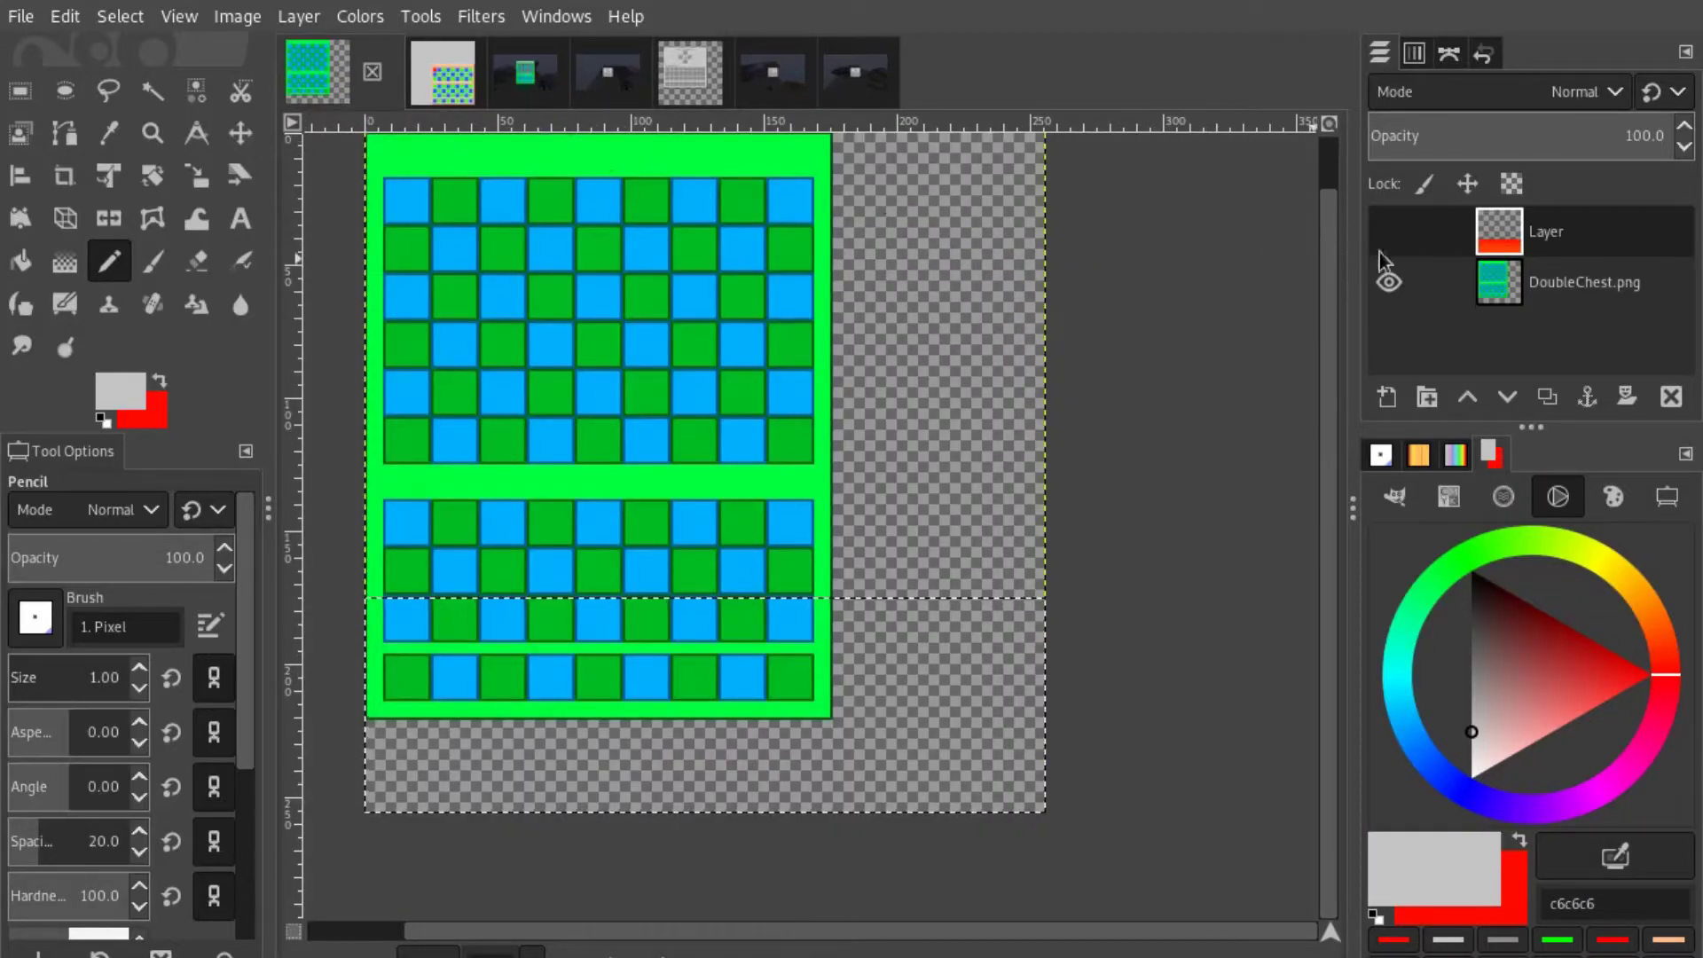
click(1389, 233)
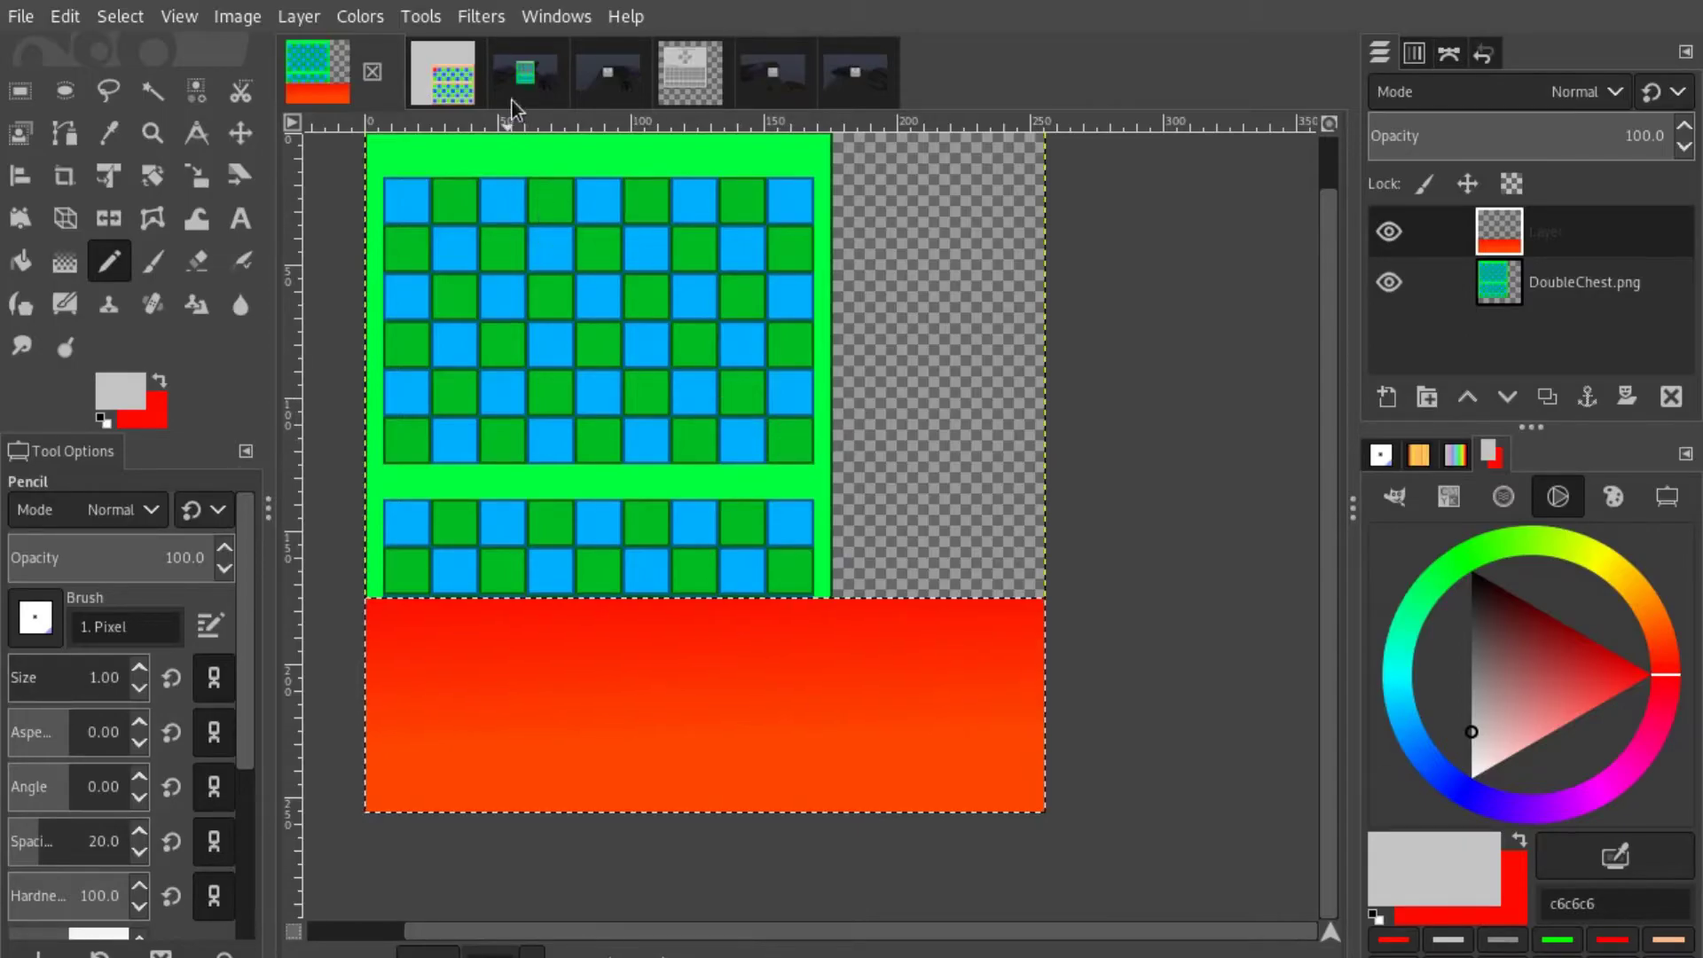
Step: On Test Inventory, trial-select the cross's left slot, clear it, then revisit DoubleChest.png
click(693, 92)
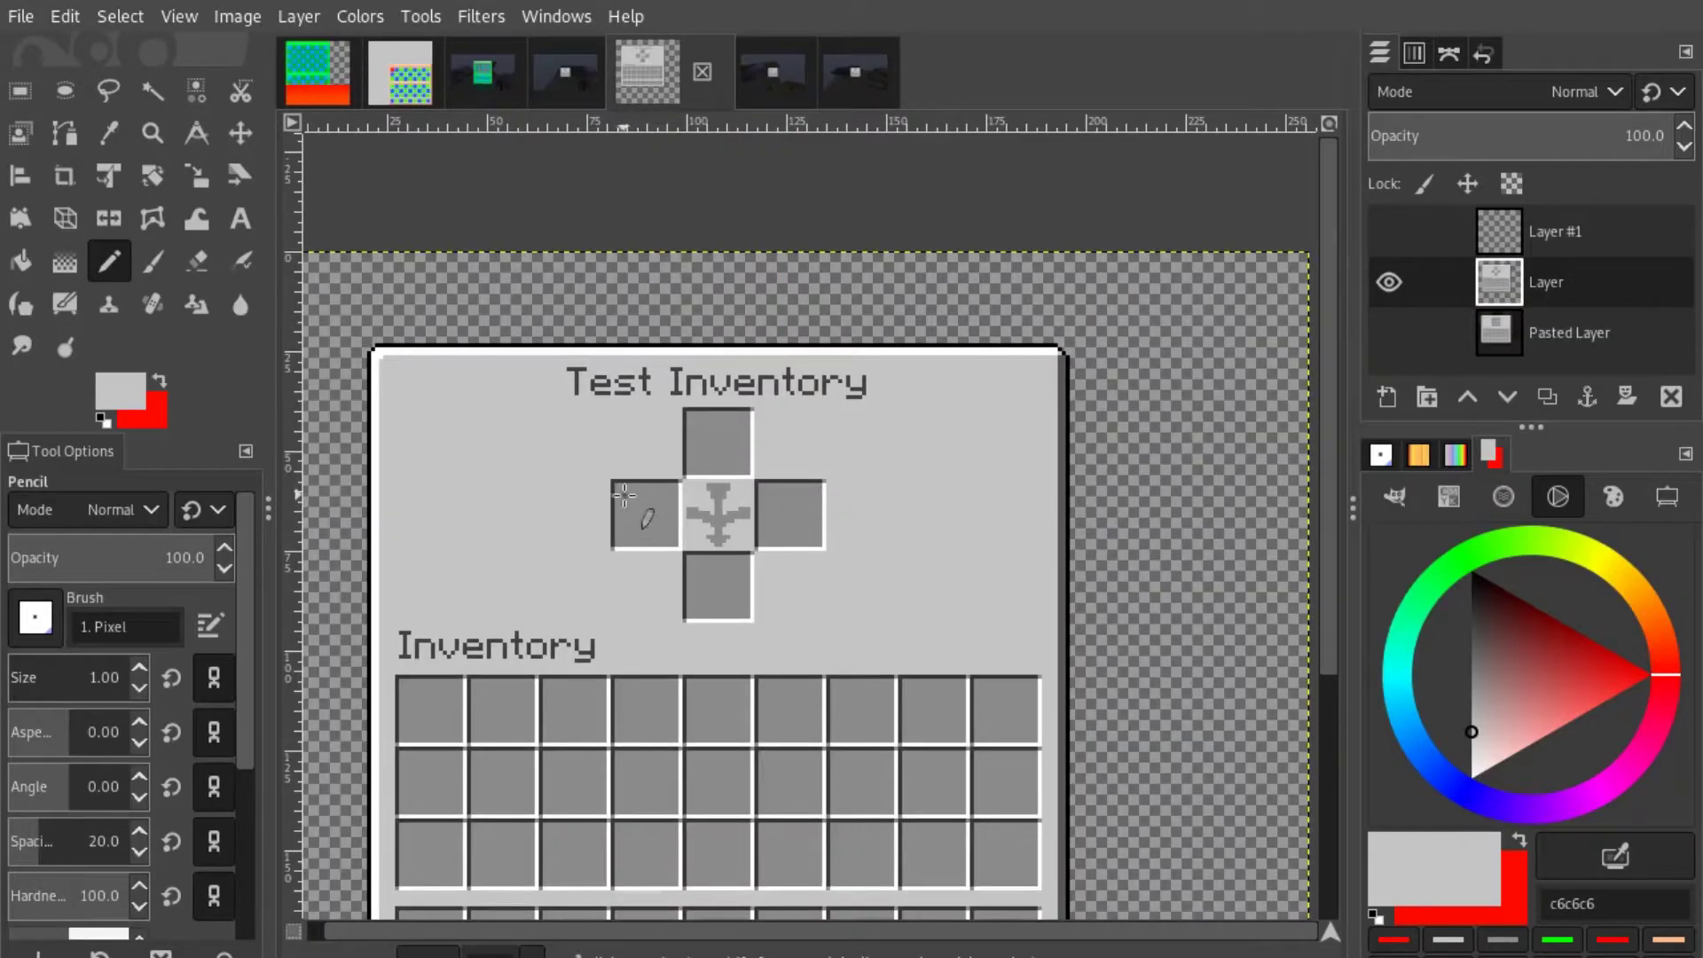
key(r)
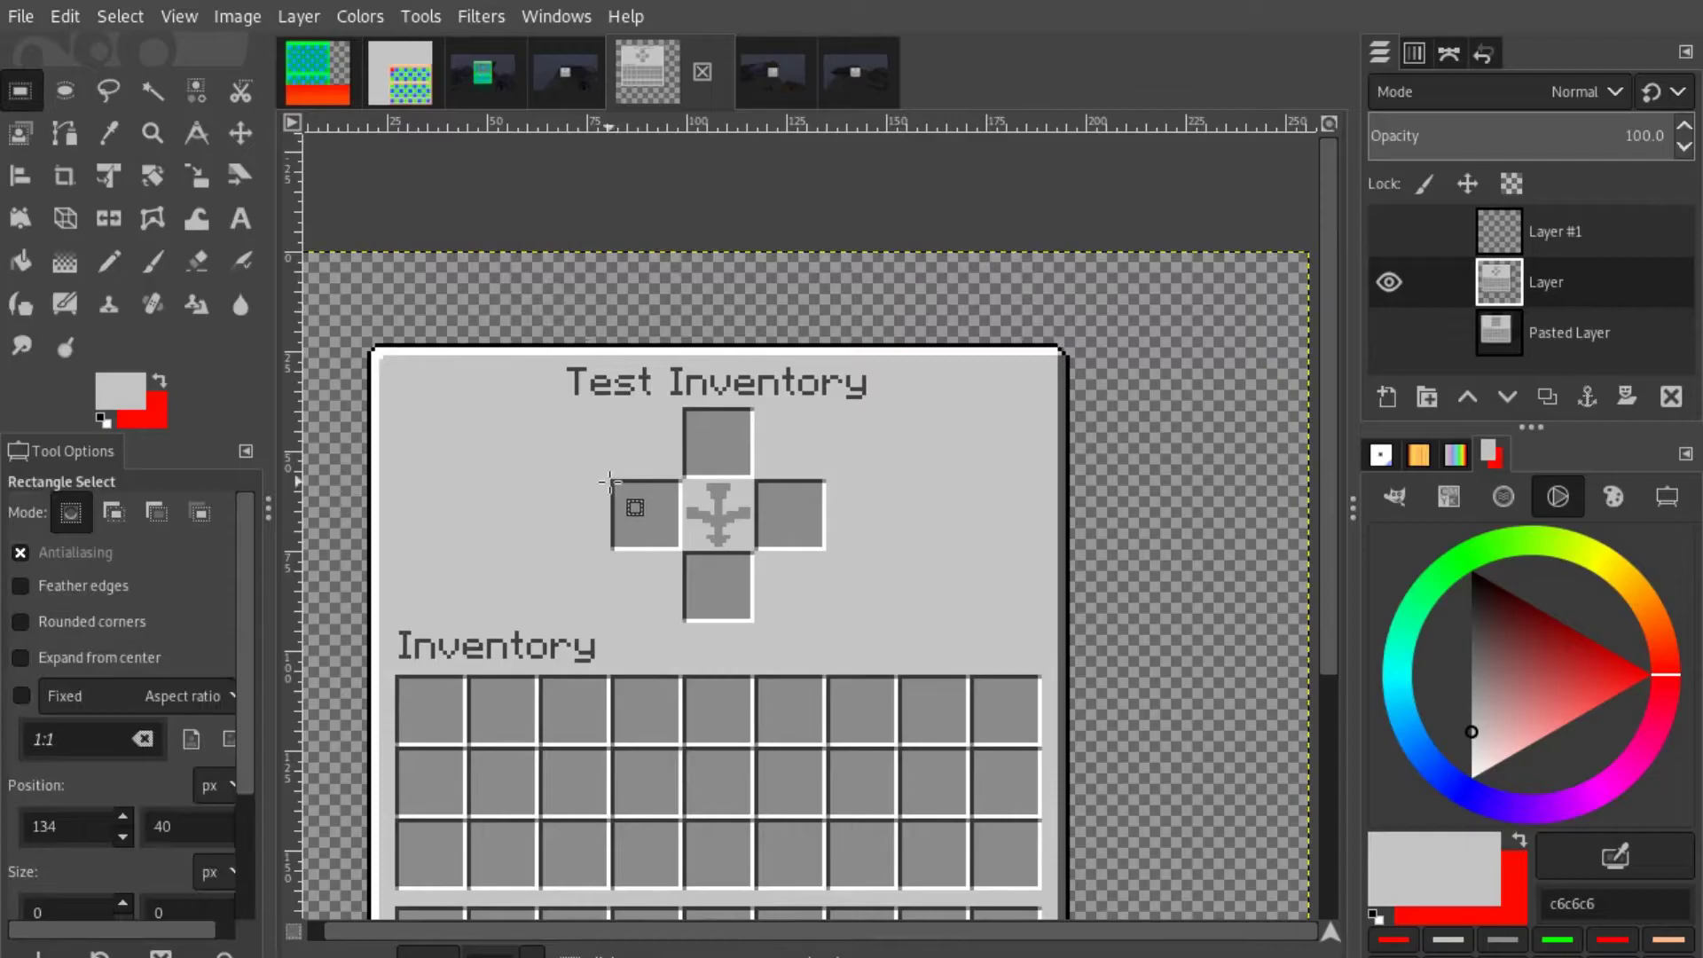
drag(609, 482, 680, 549)
click(803, 431)
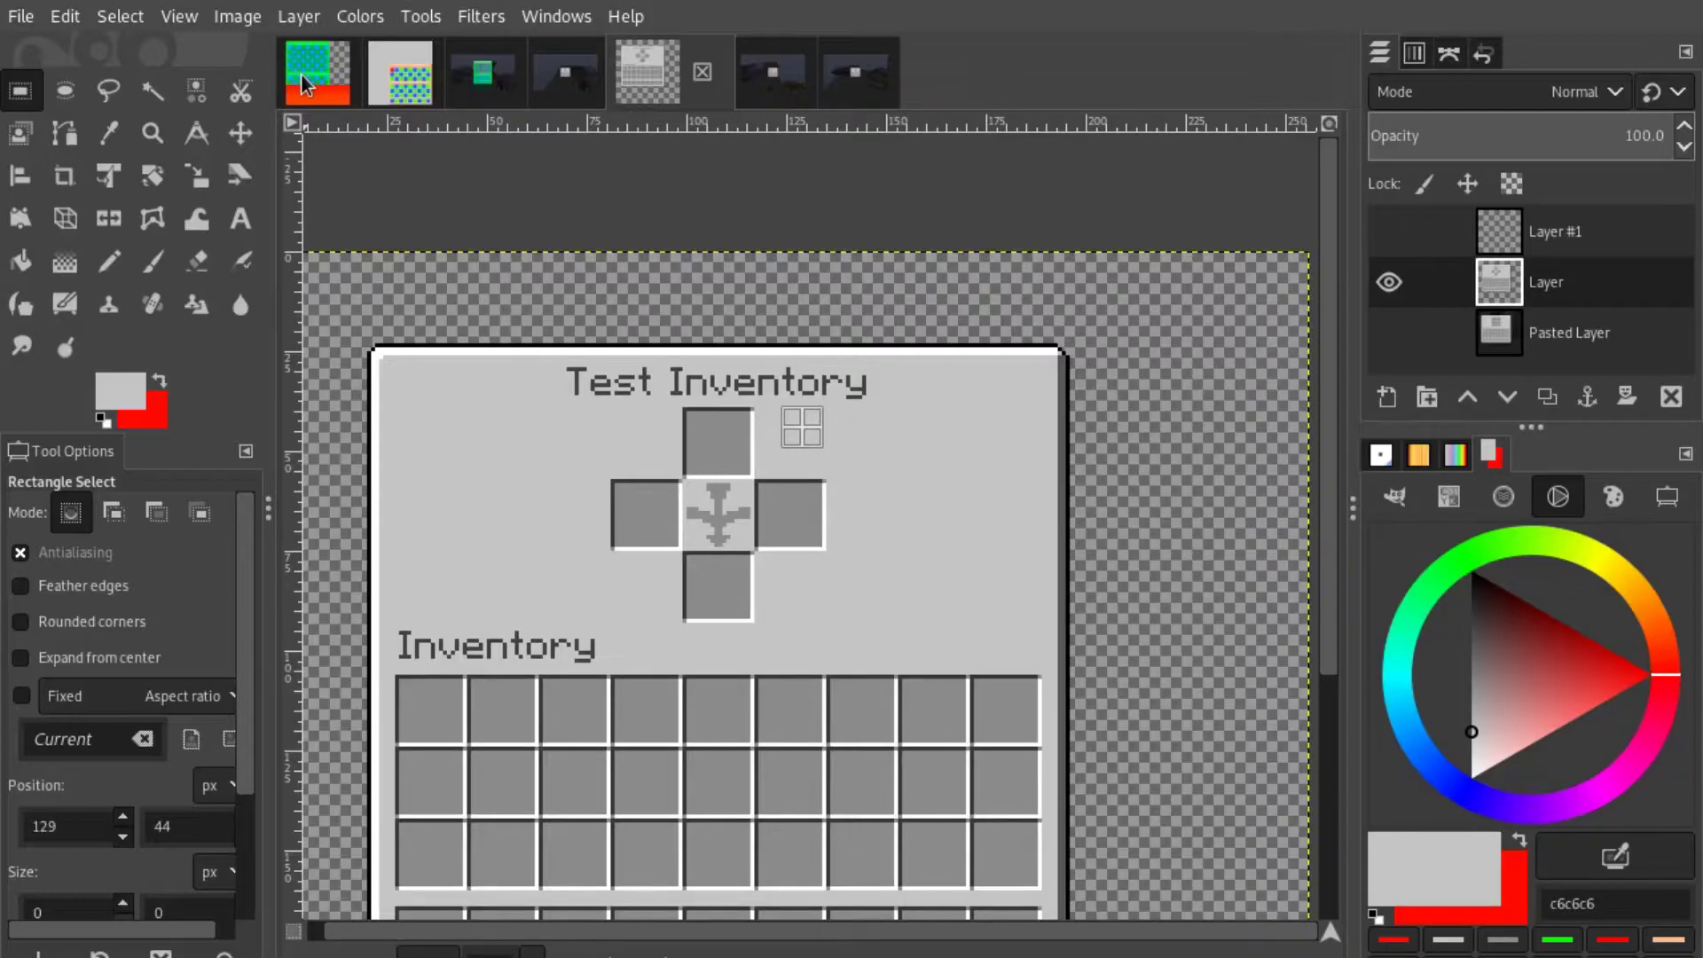
click(304, 84)
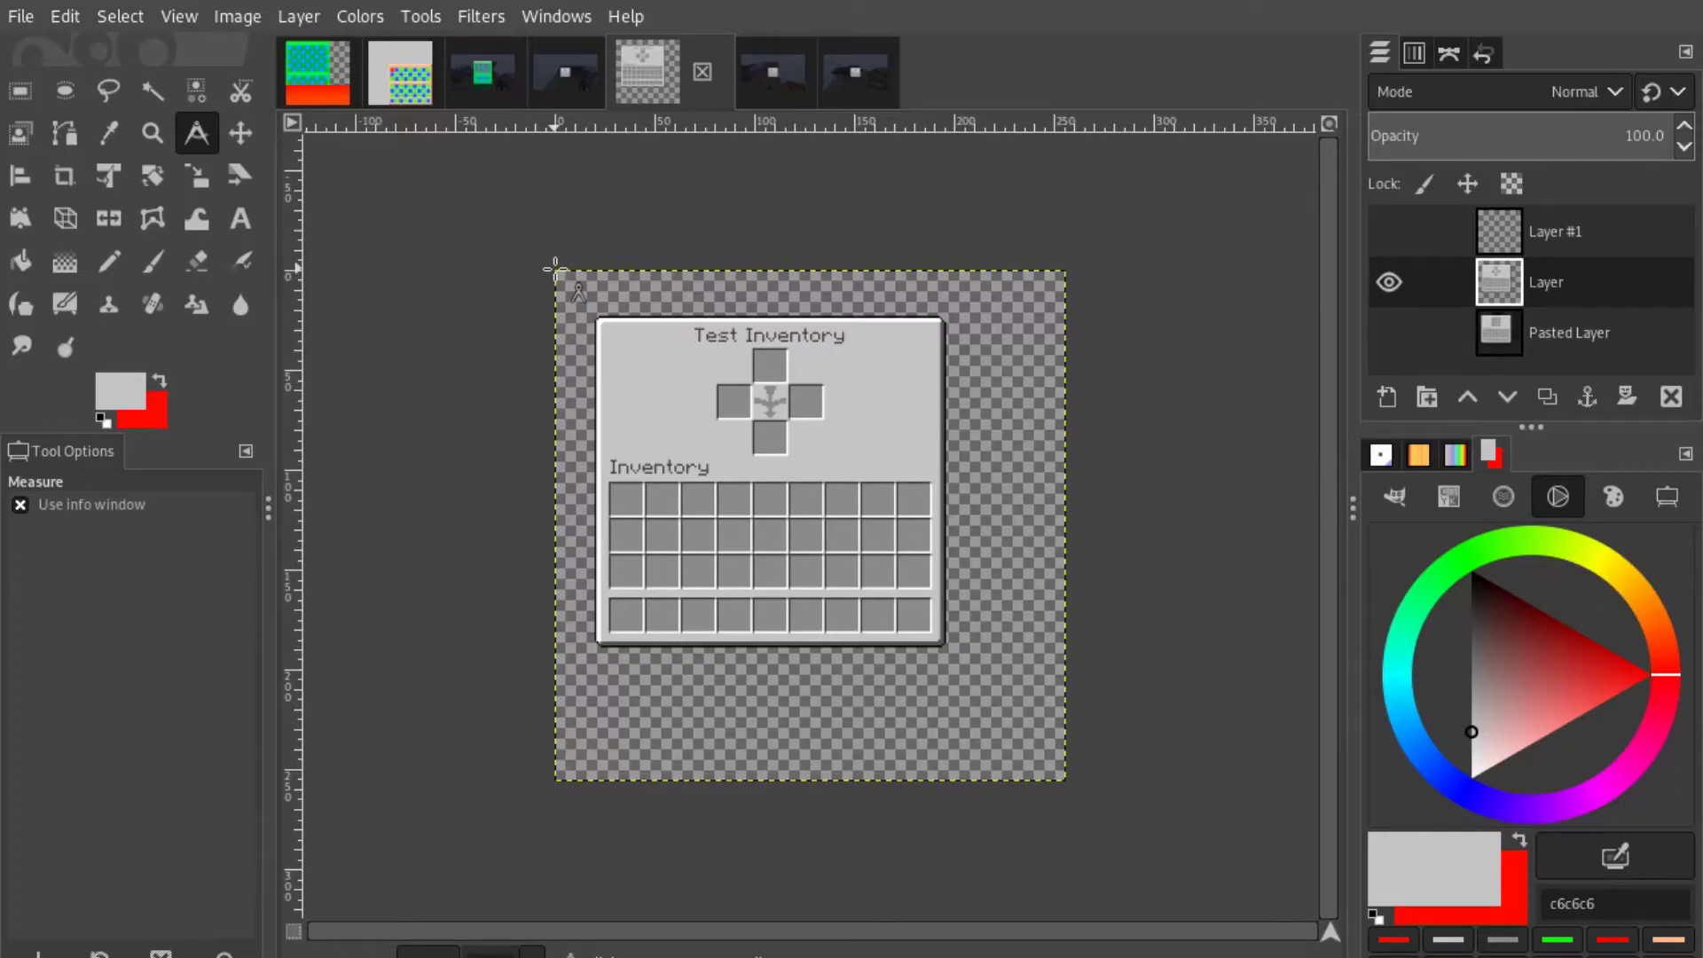
Step: Measure from the texture's top-left corner to the top slot: 98 across, 40 down
click(555, 270)
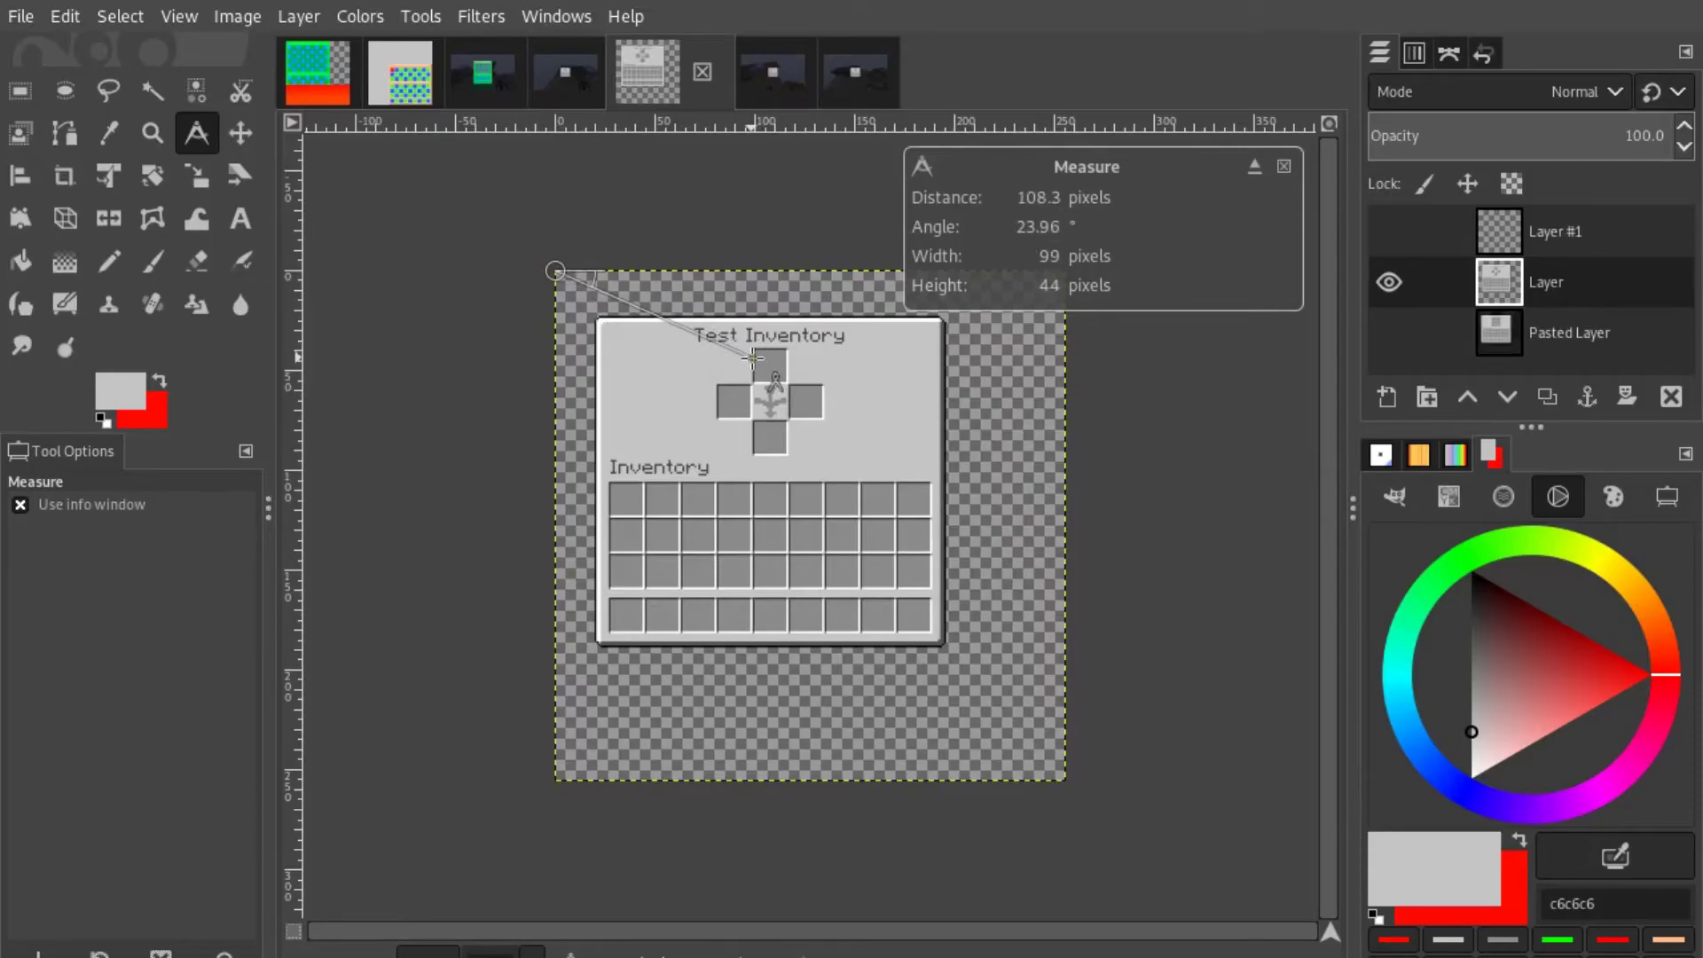
drag(555, 271, 749, 351)
scroll(749, 350, up, 4)
scroll(720, 341, up, 3)
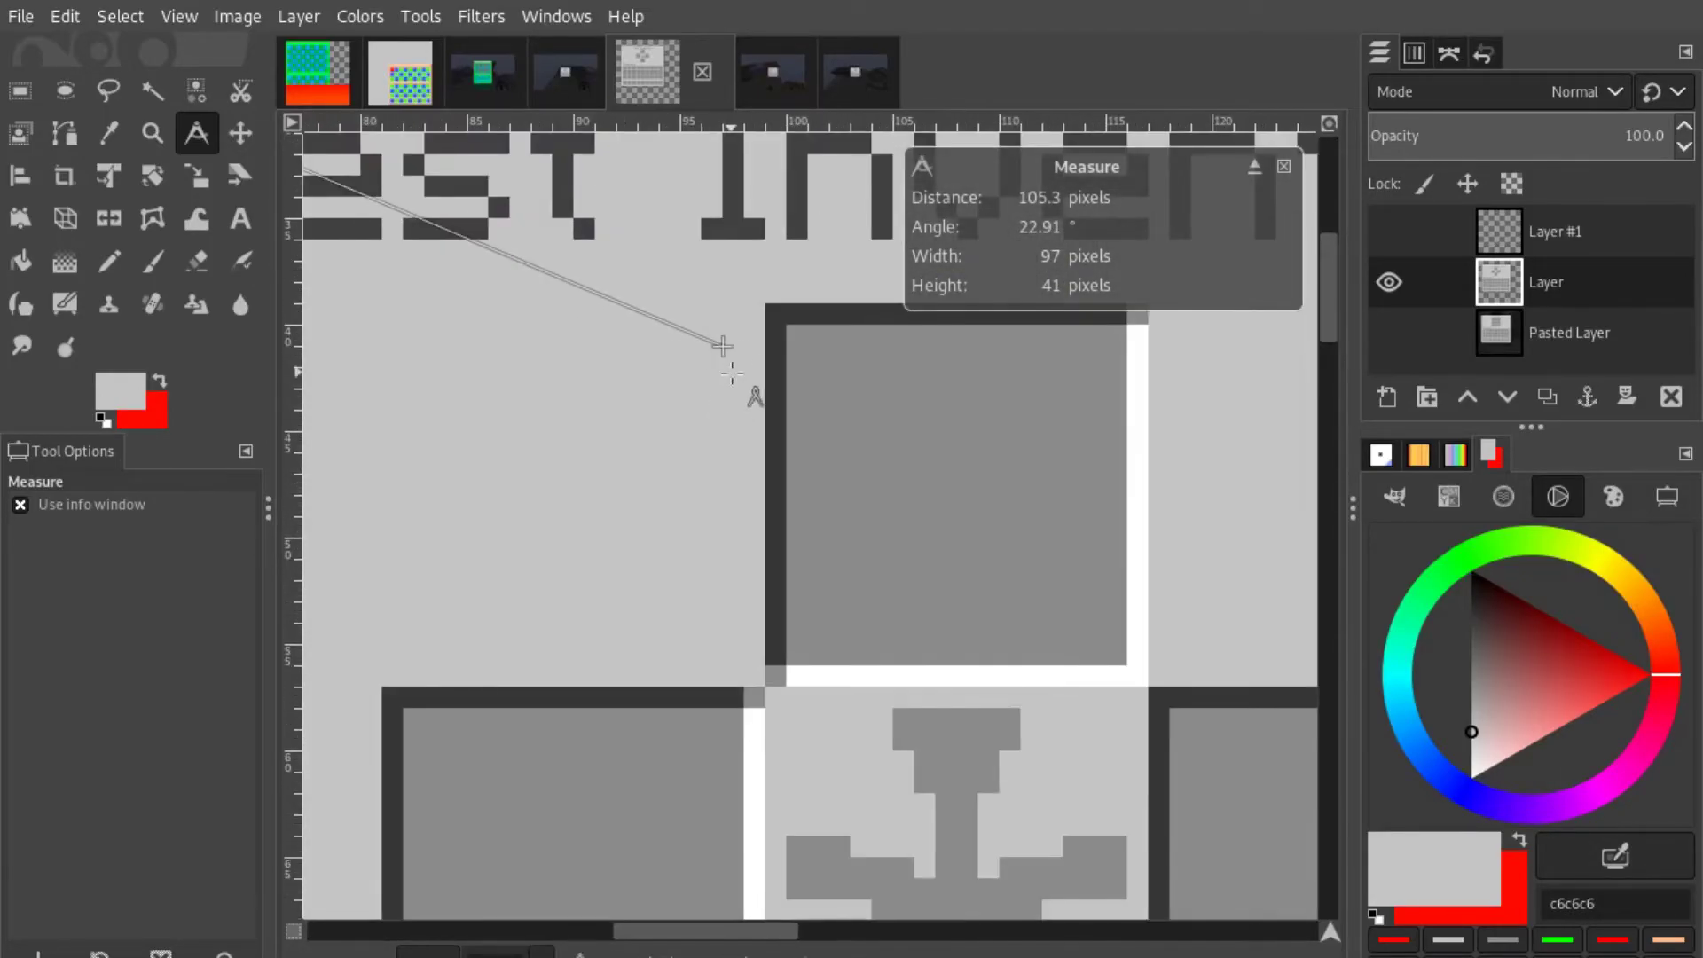
drag(720, 342, 743, 324)
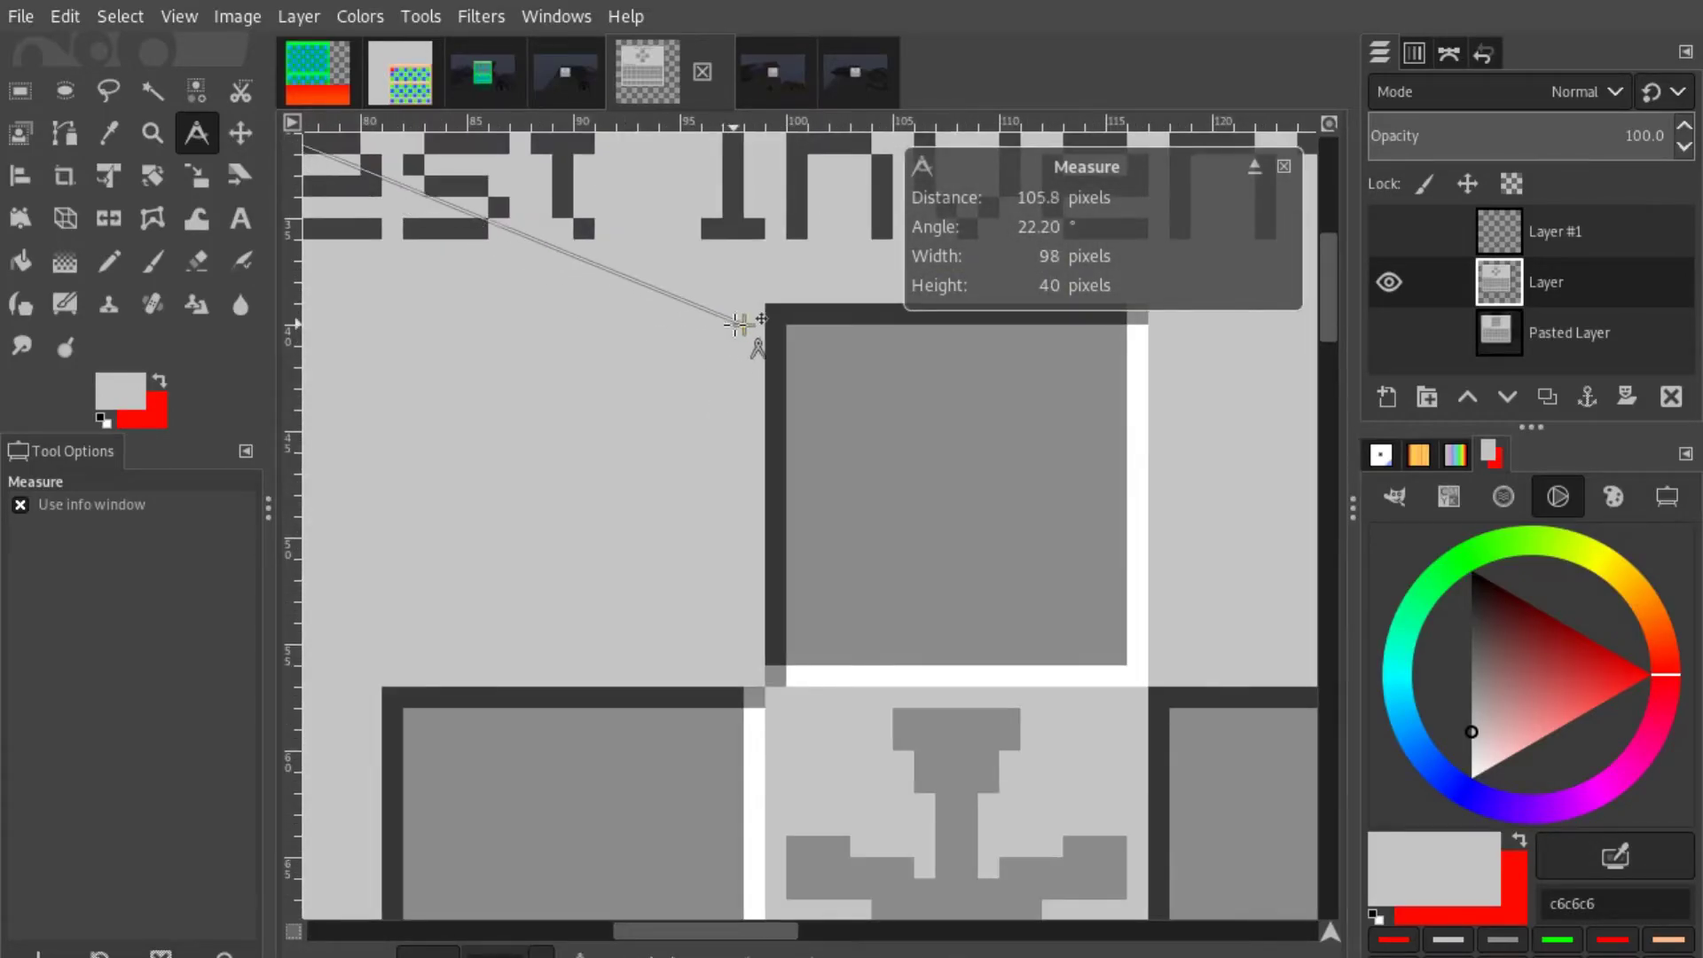
Step: Toggle the Layer and Pasted Layer visibility to check the slot against the grid
click(1389, 333)
click(1389, 282)
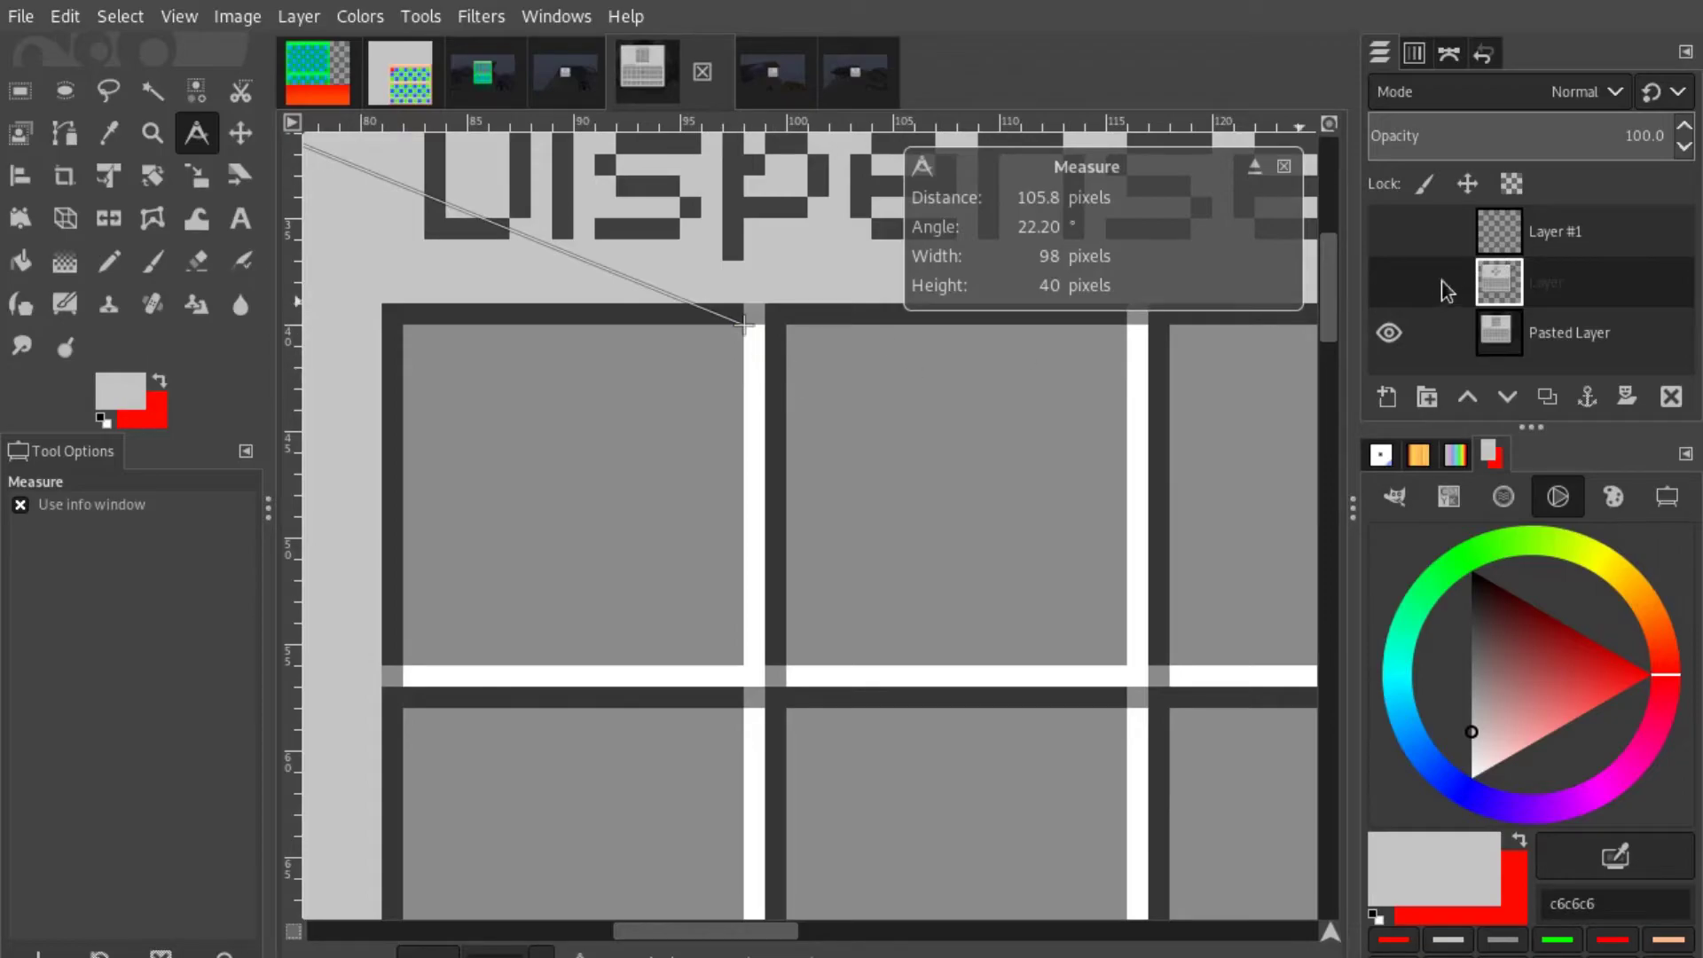
click(1389, 282)
click(1389, 333)
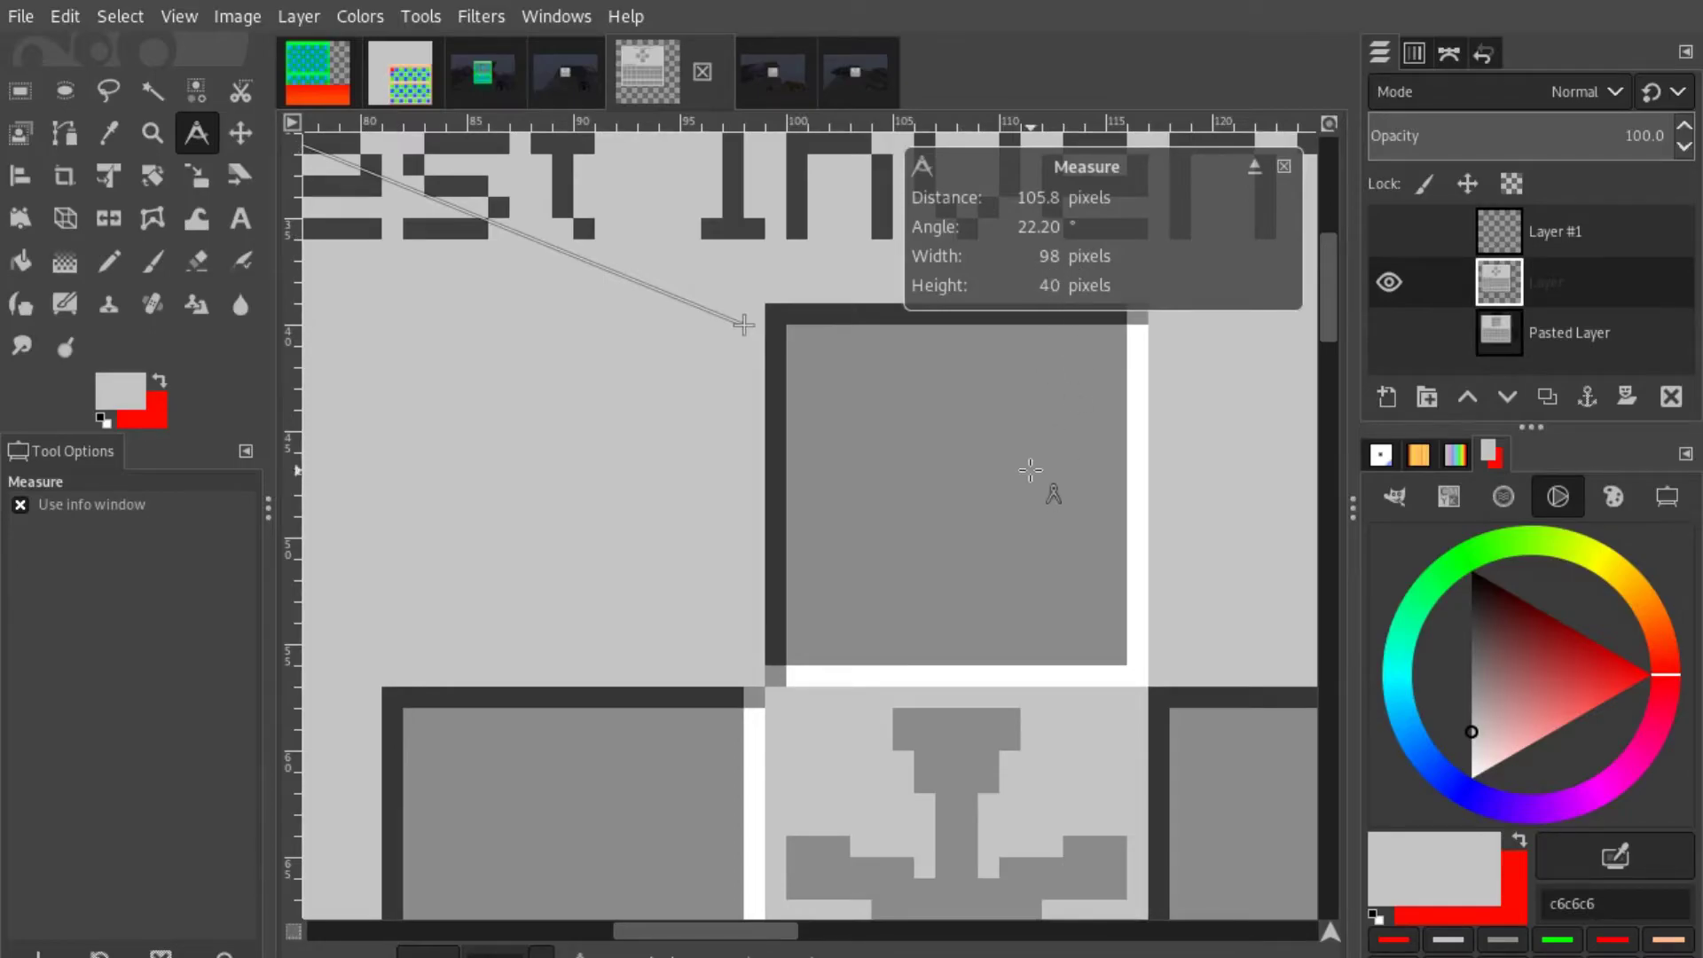
ctrl+scroll(847, 643, down, 2)
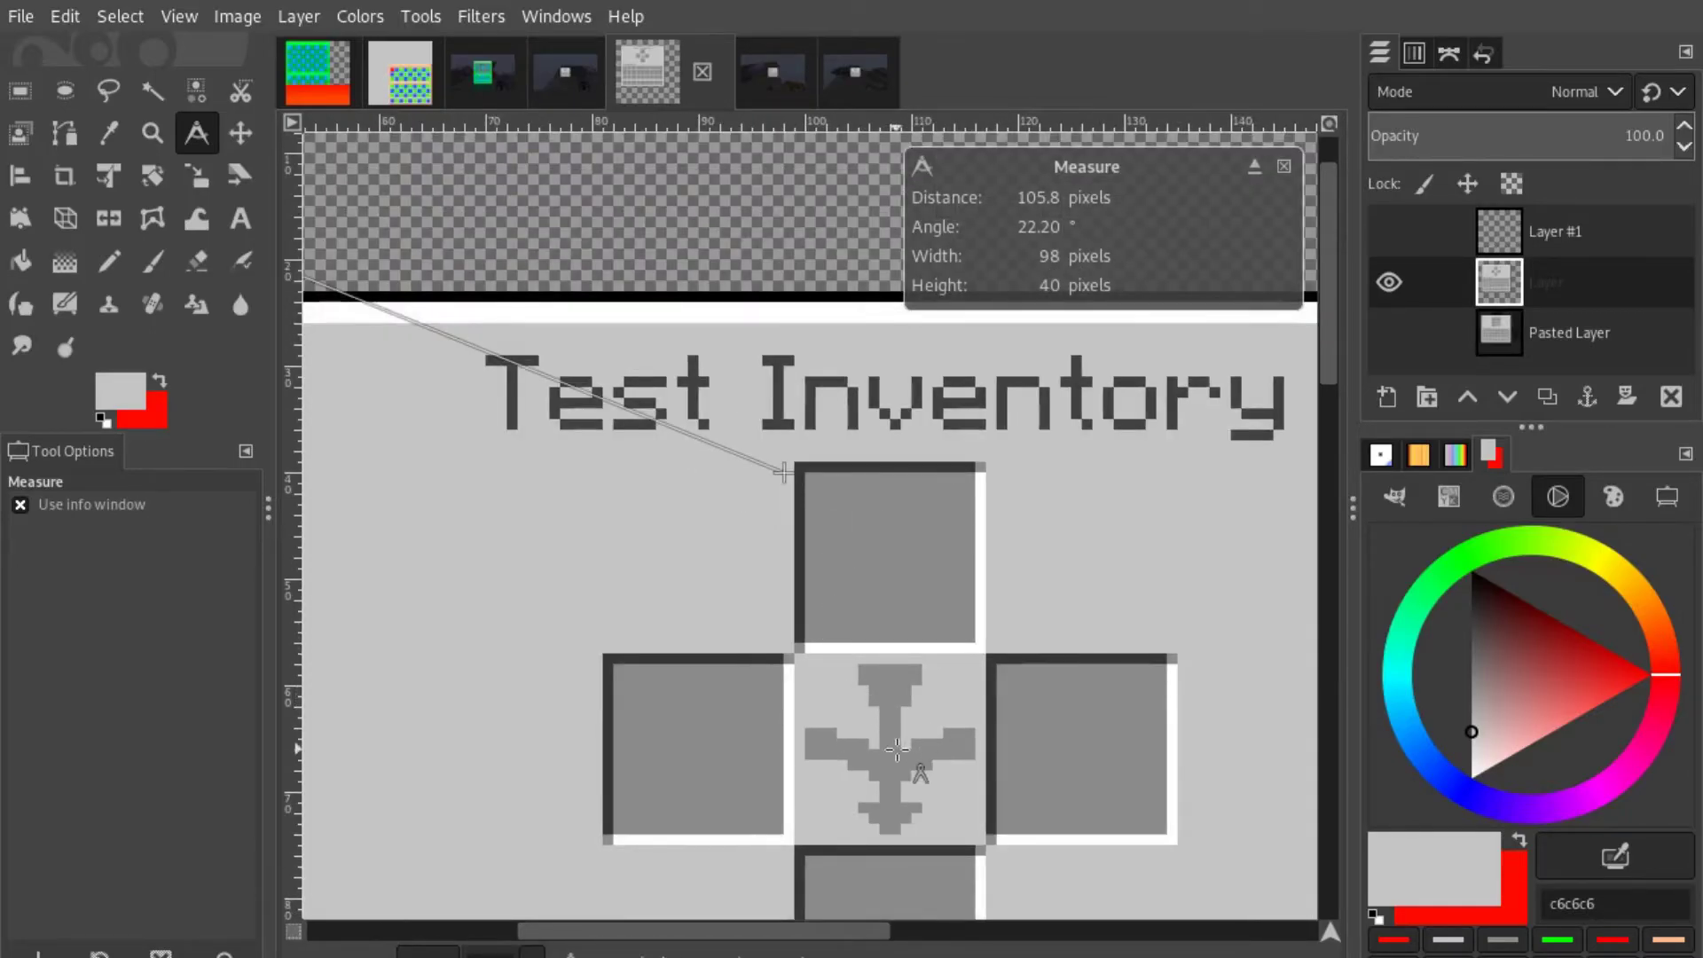
ctrl+scroll(750, 490, up, 2)
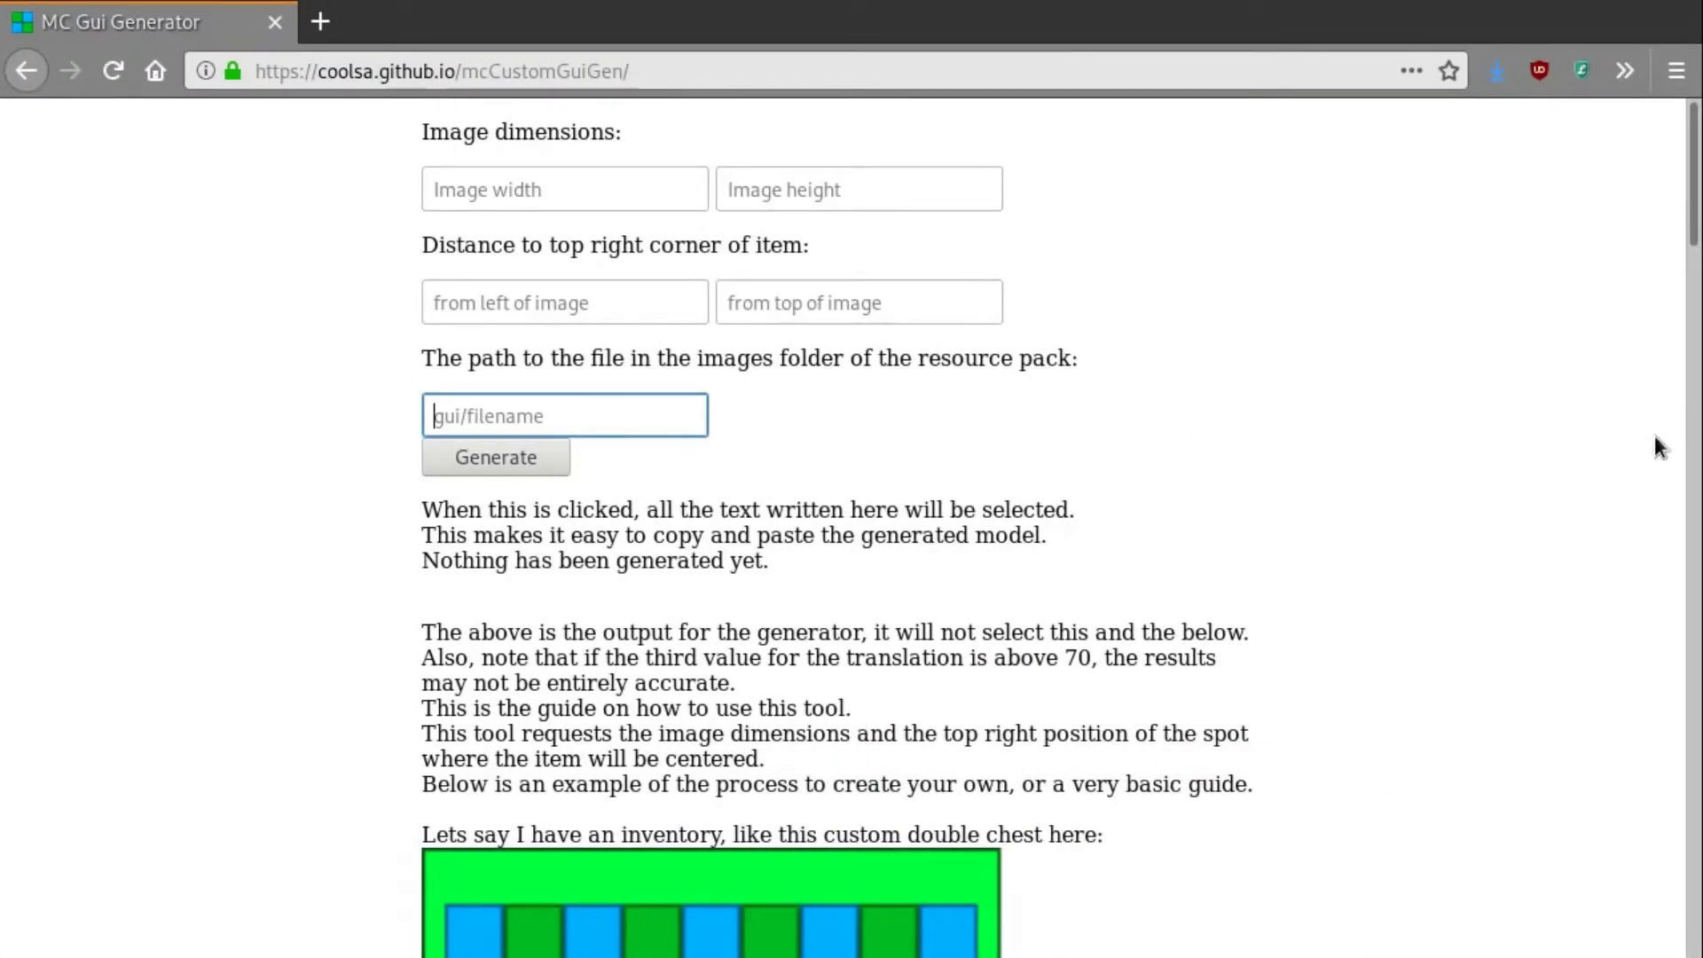
Step: Enter a 256 by 256 image size and a 98 left, 40 top item offset
click(533, 203)
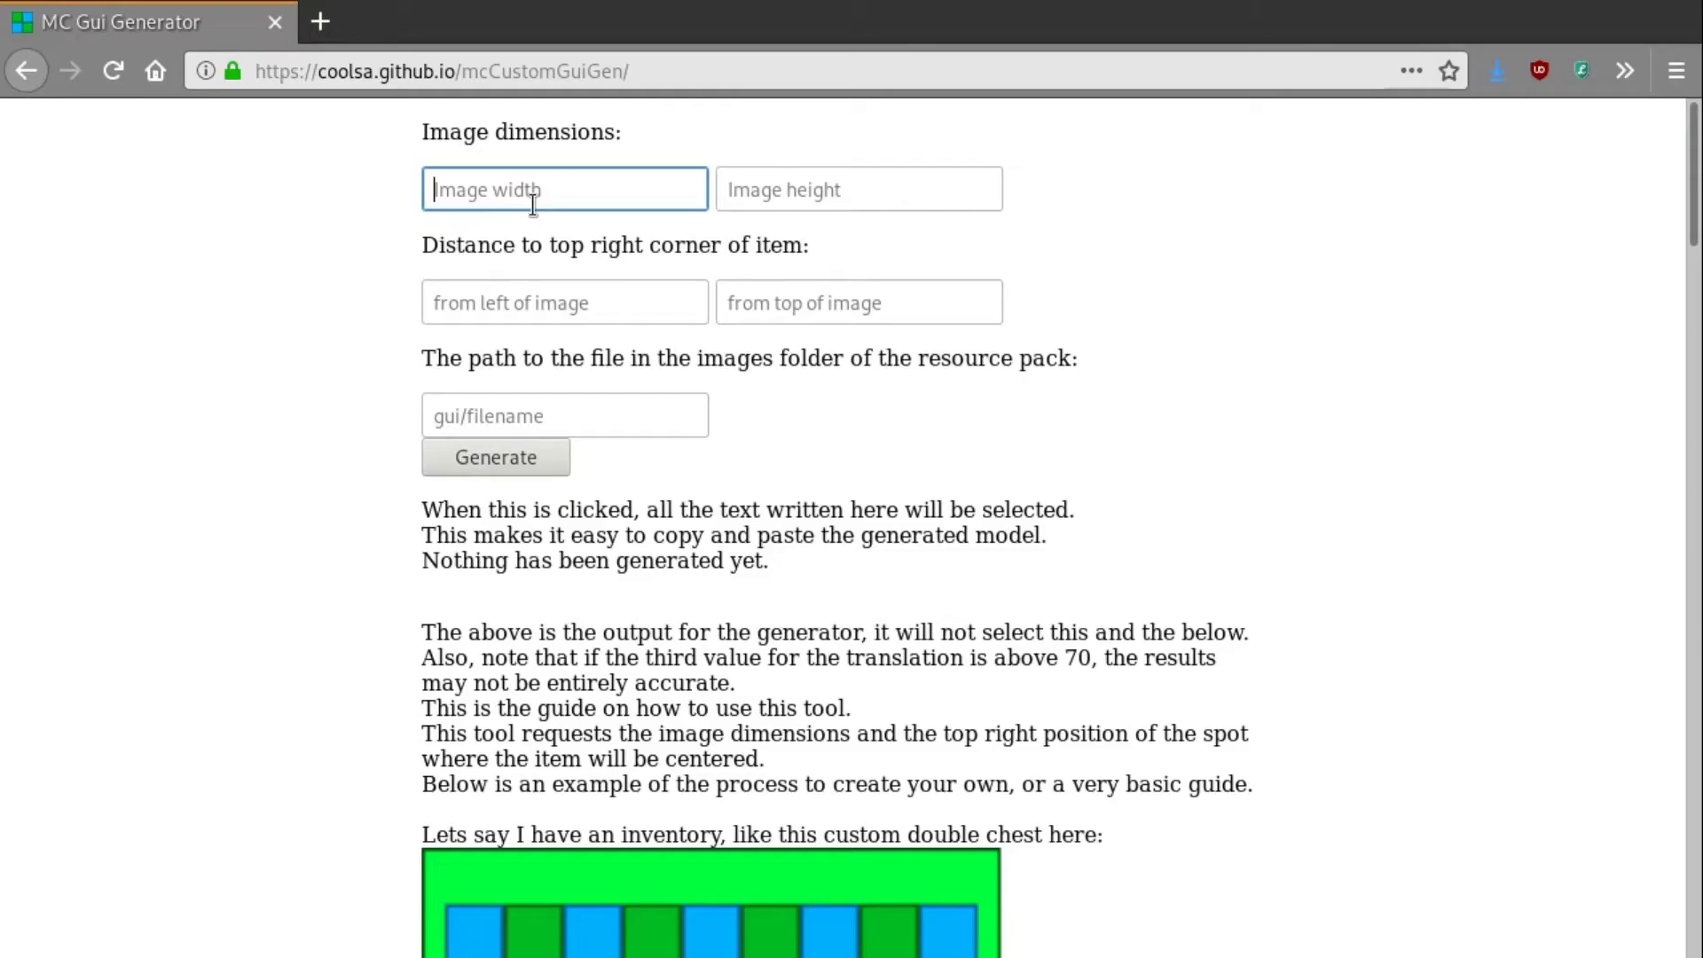
text(256)
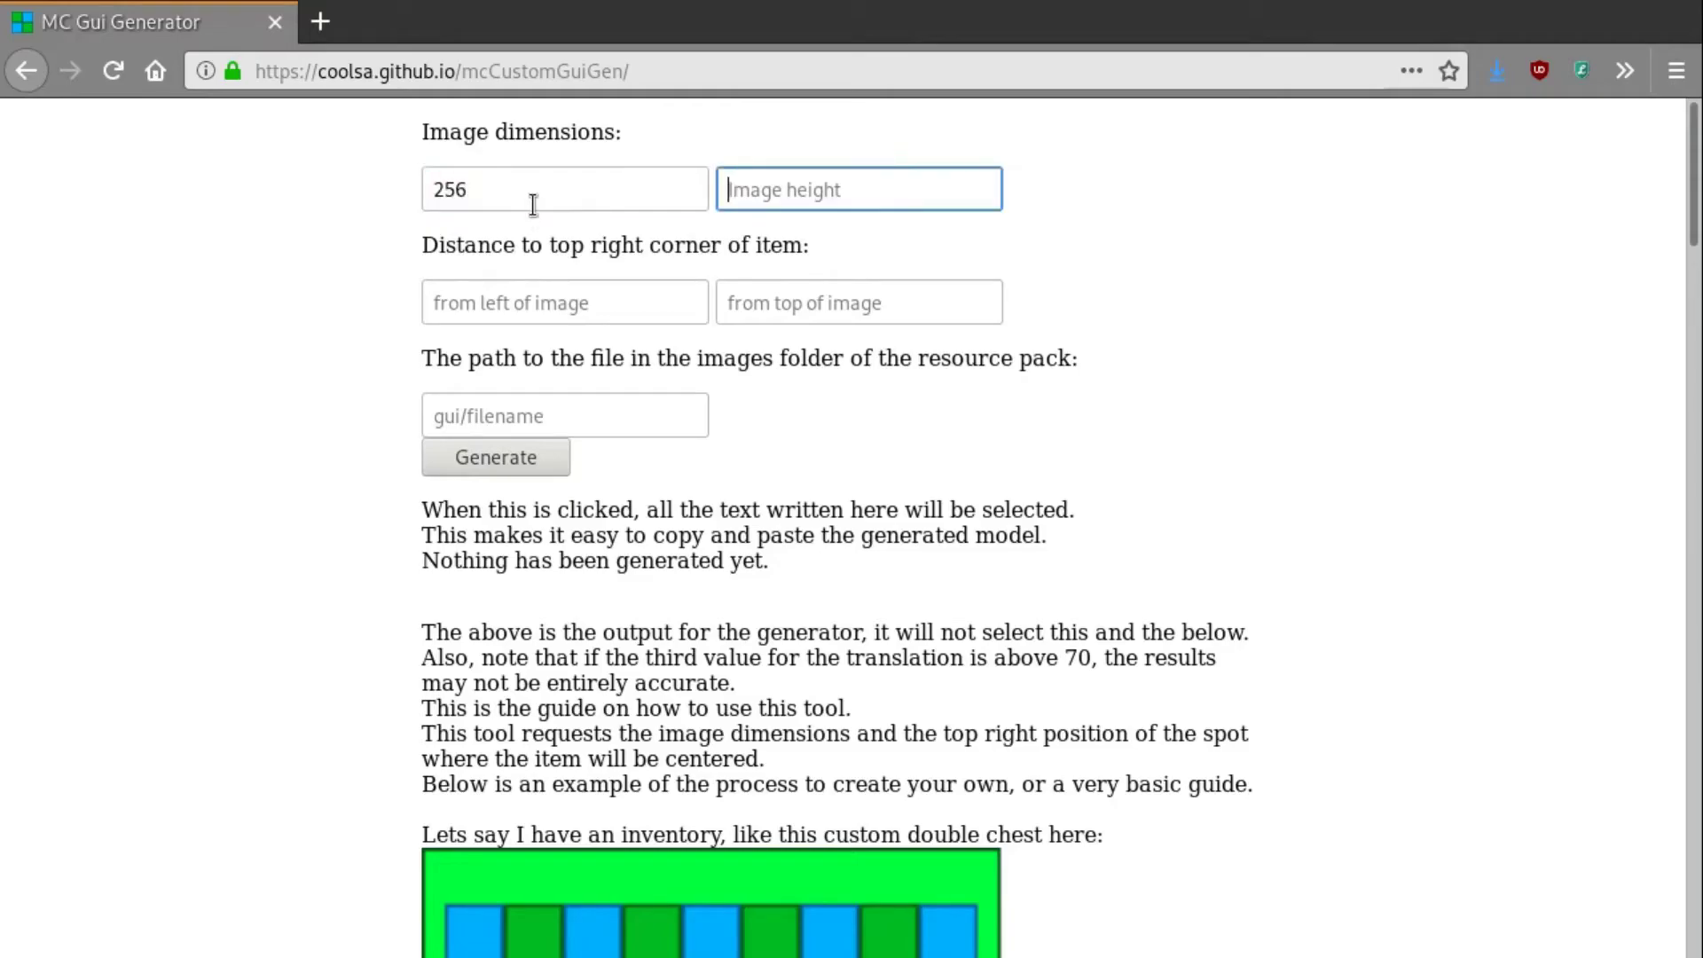
text(256)
key(Tab)
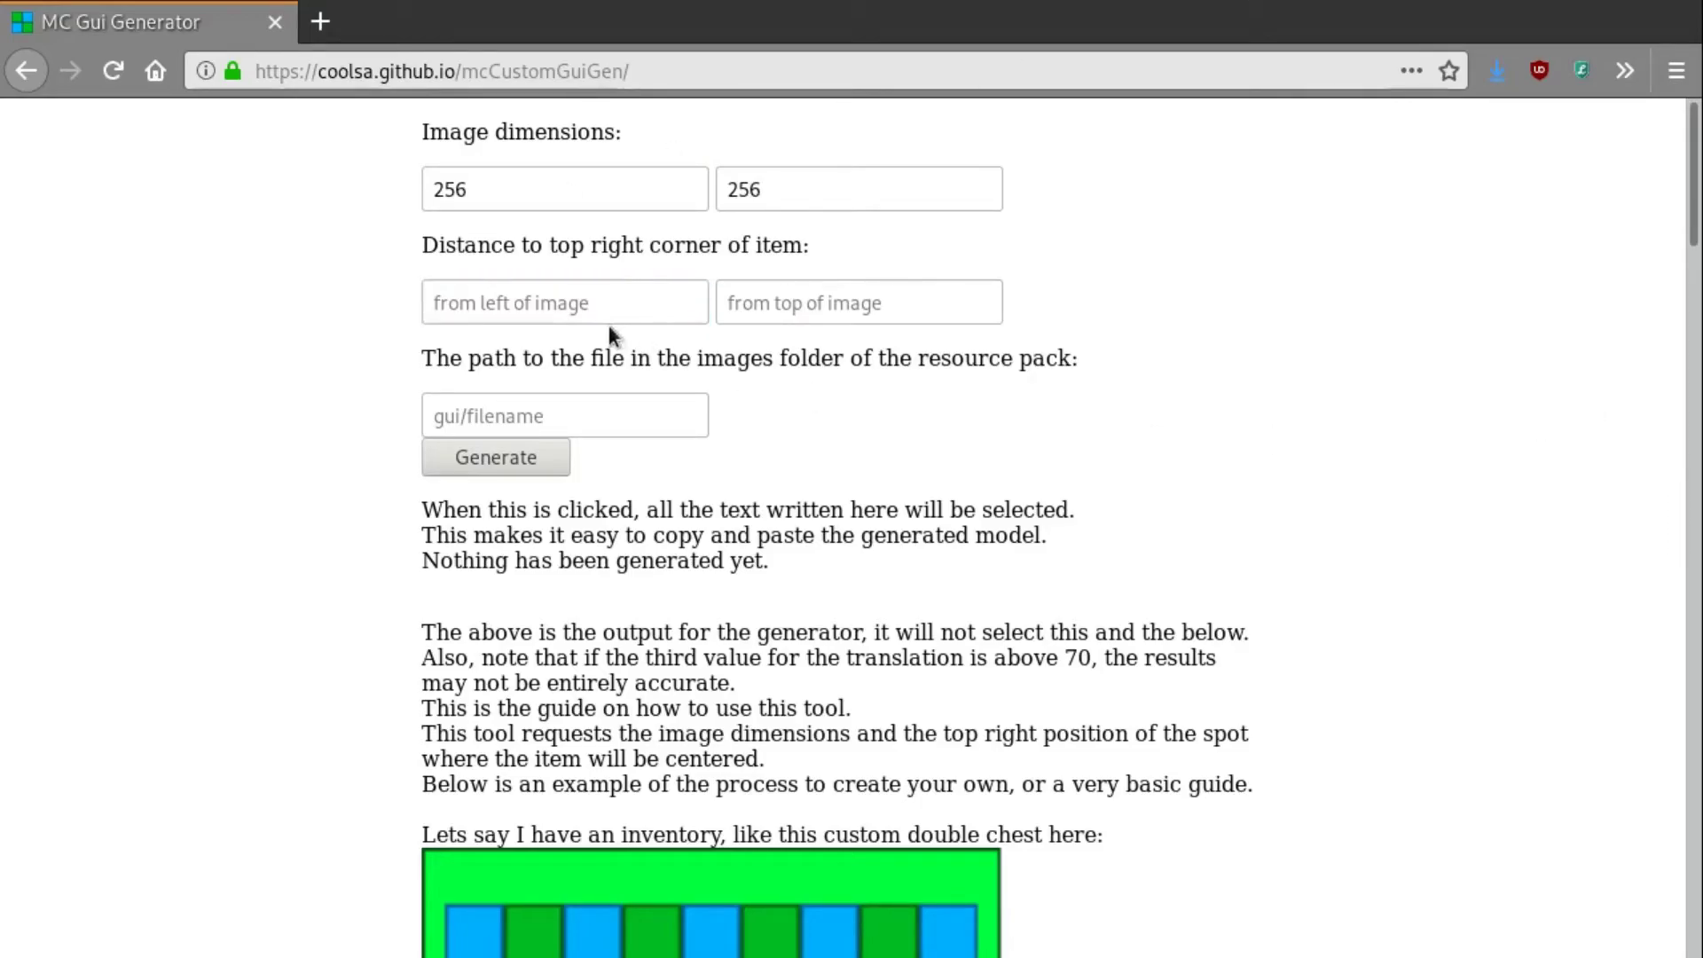
click(536, 302)
text(98)
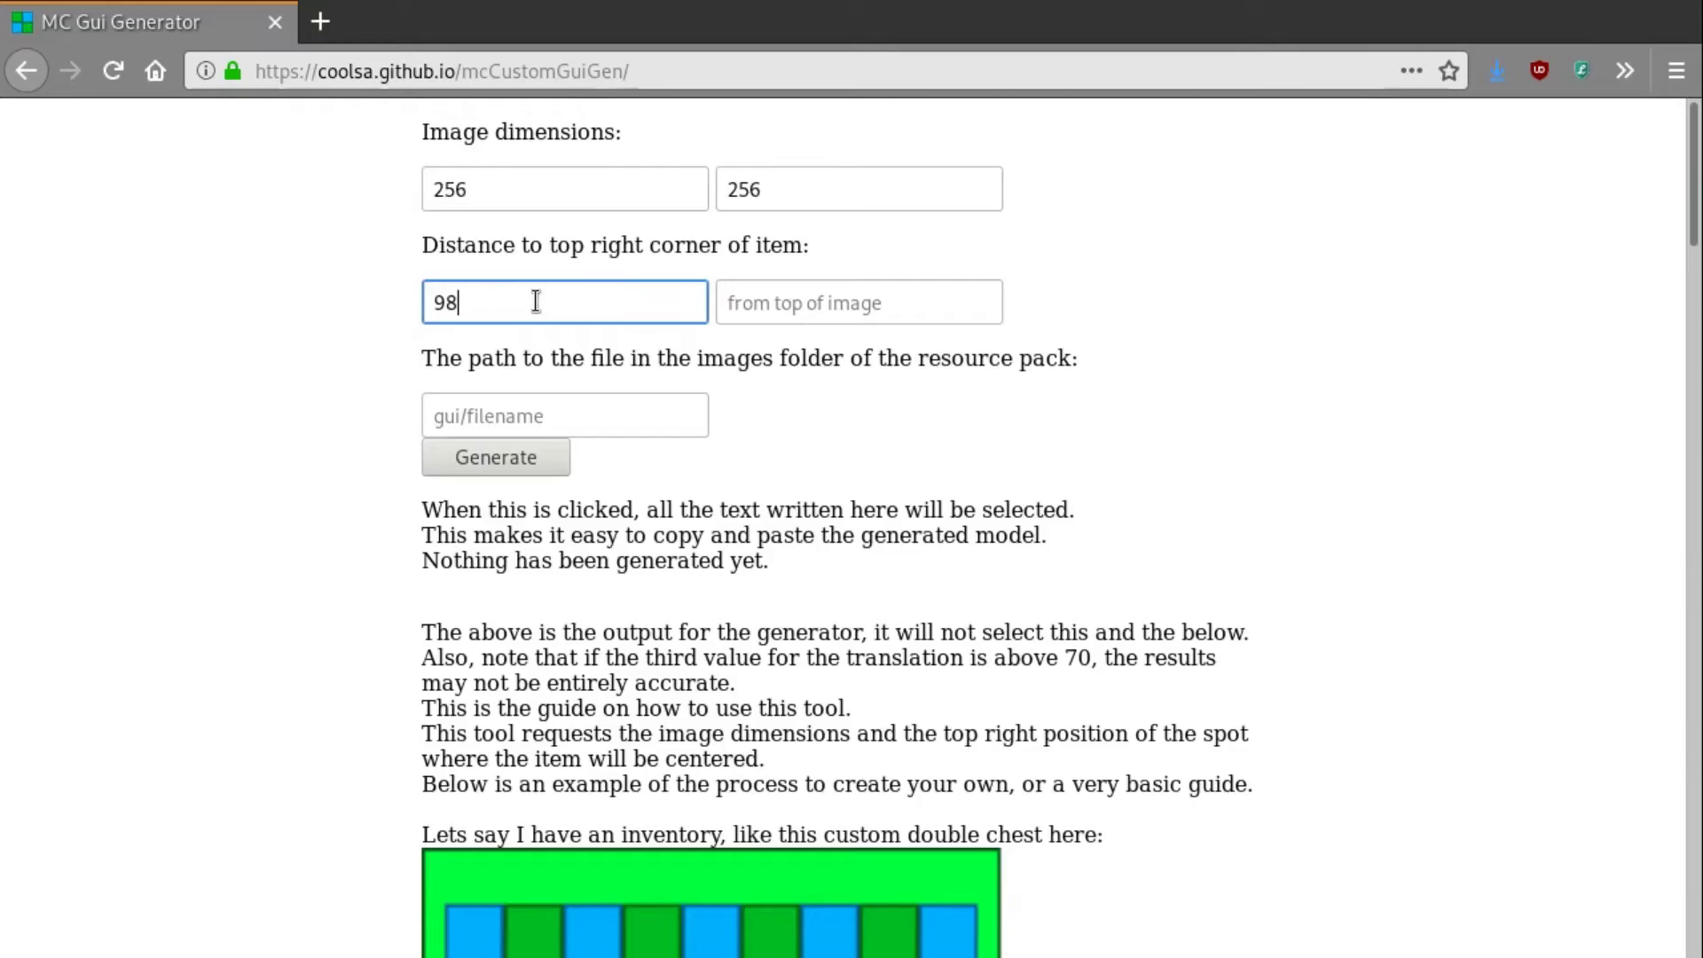
key(Tab)
text(40)
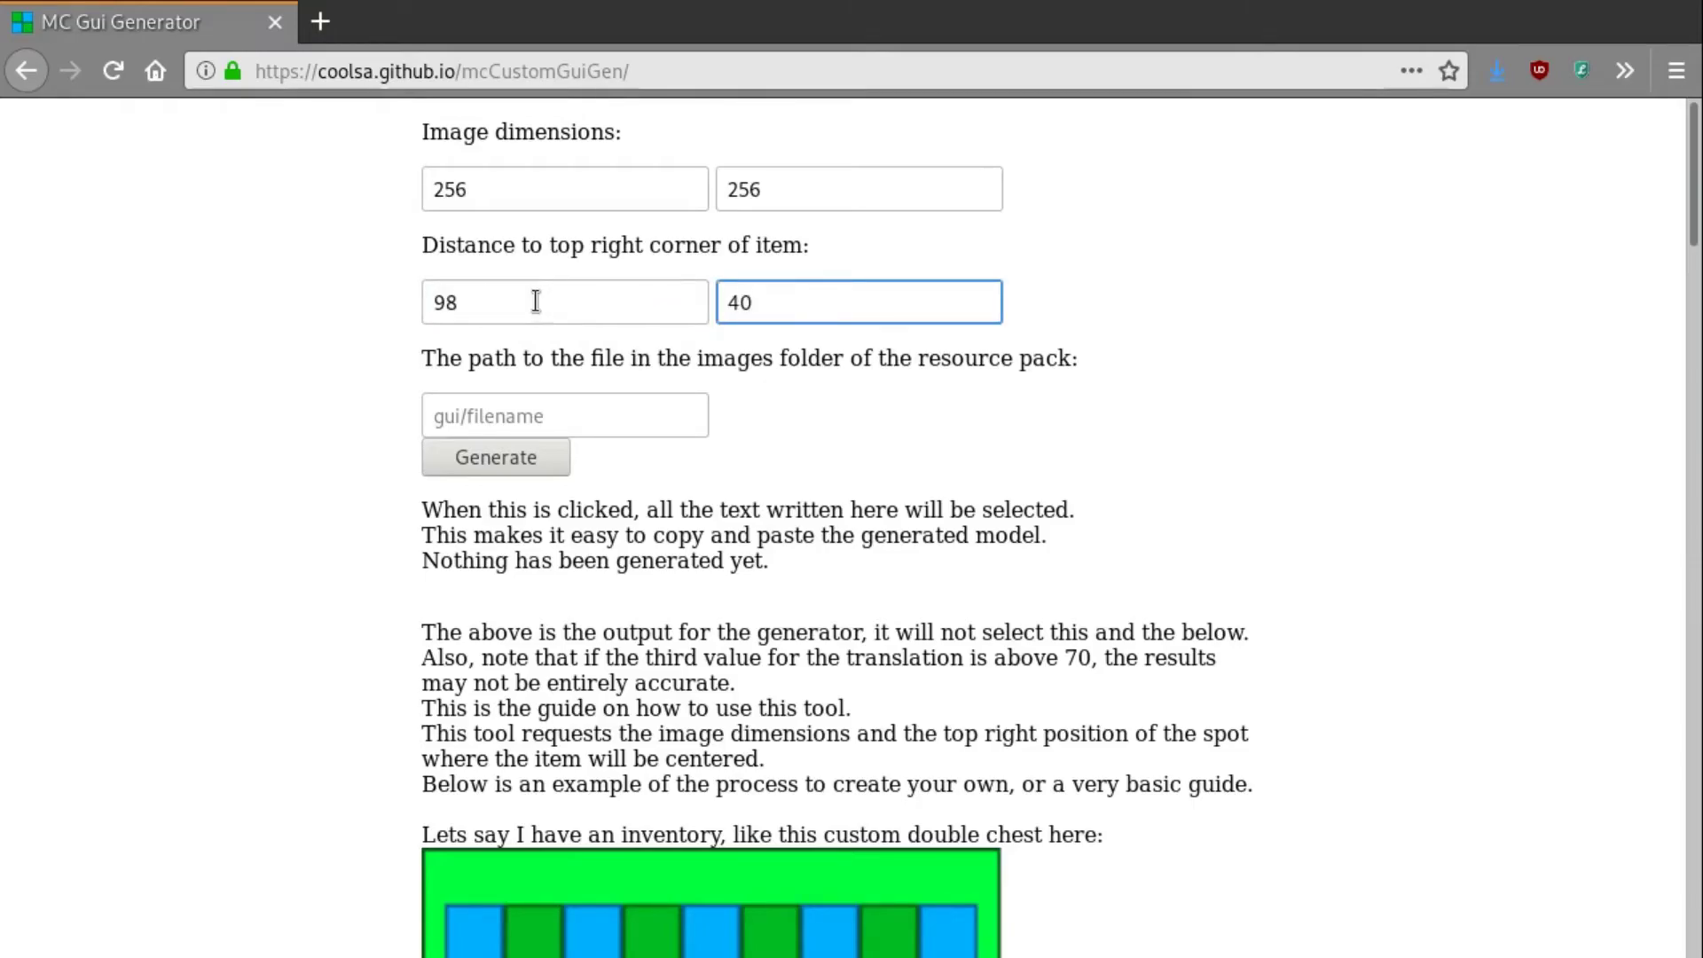
key(Tab)
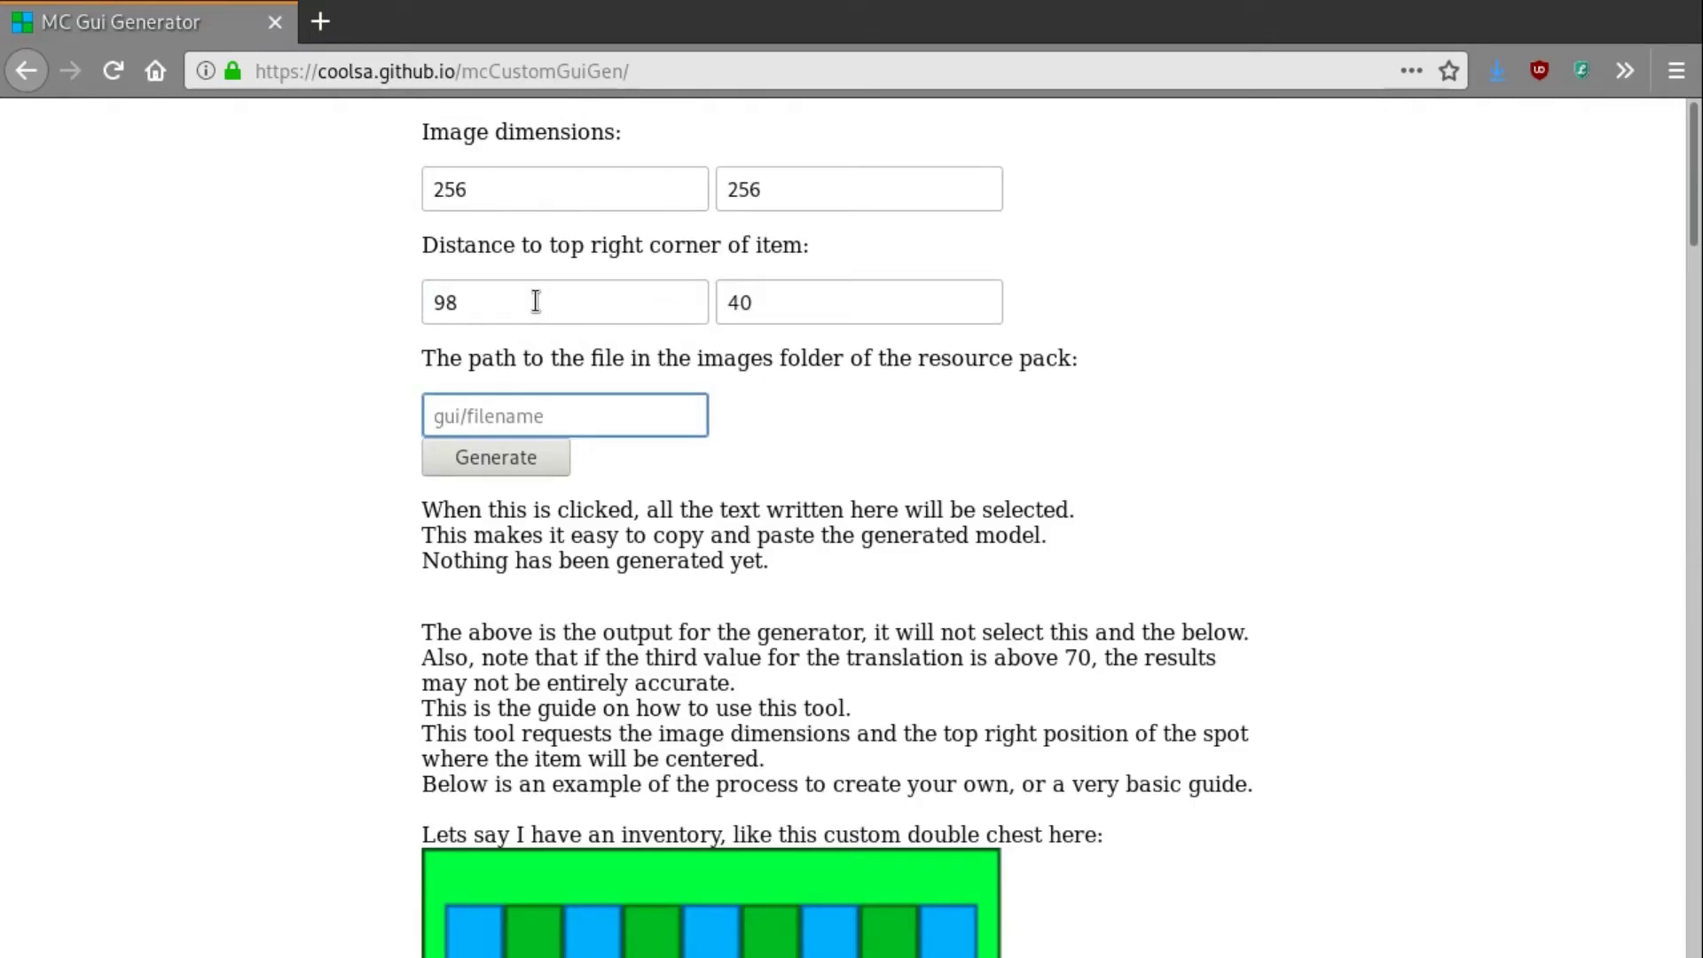
Step: Enter the texture path custom_gui/testinventory, correcting a typo
text(custom)
text(_gu/)
key(BackSpace)
text(i/)
text(testinventory)
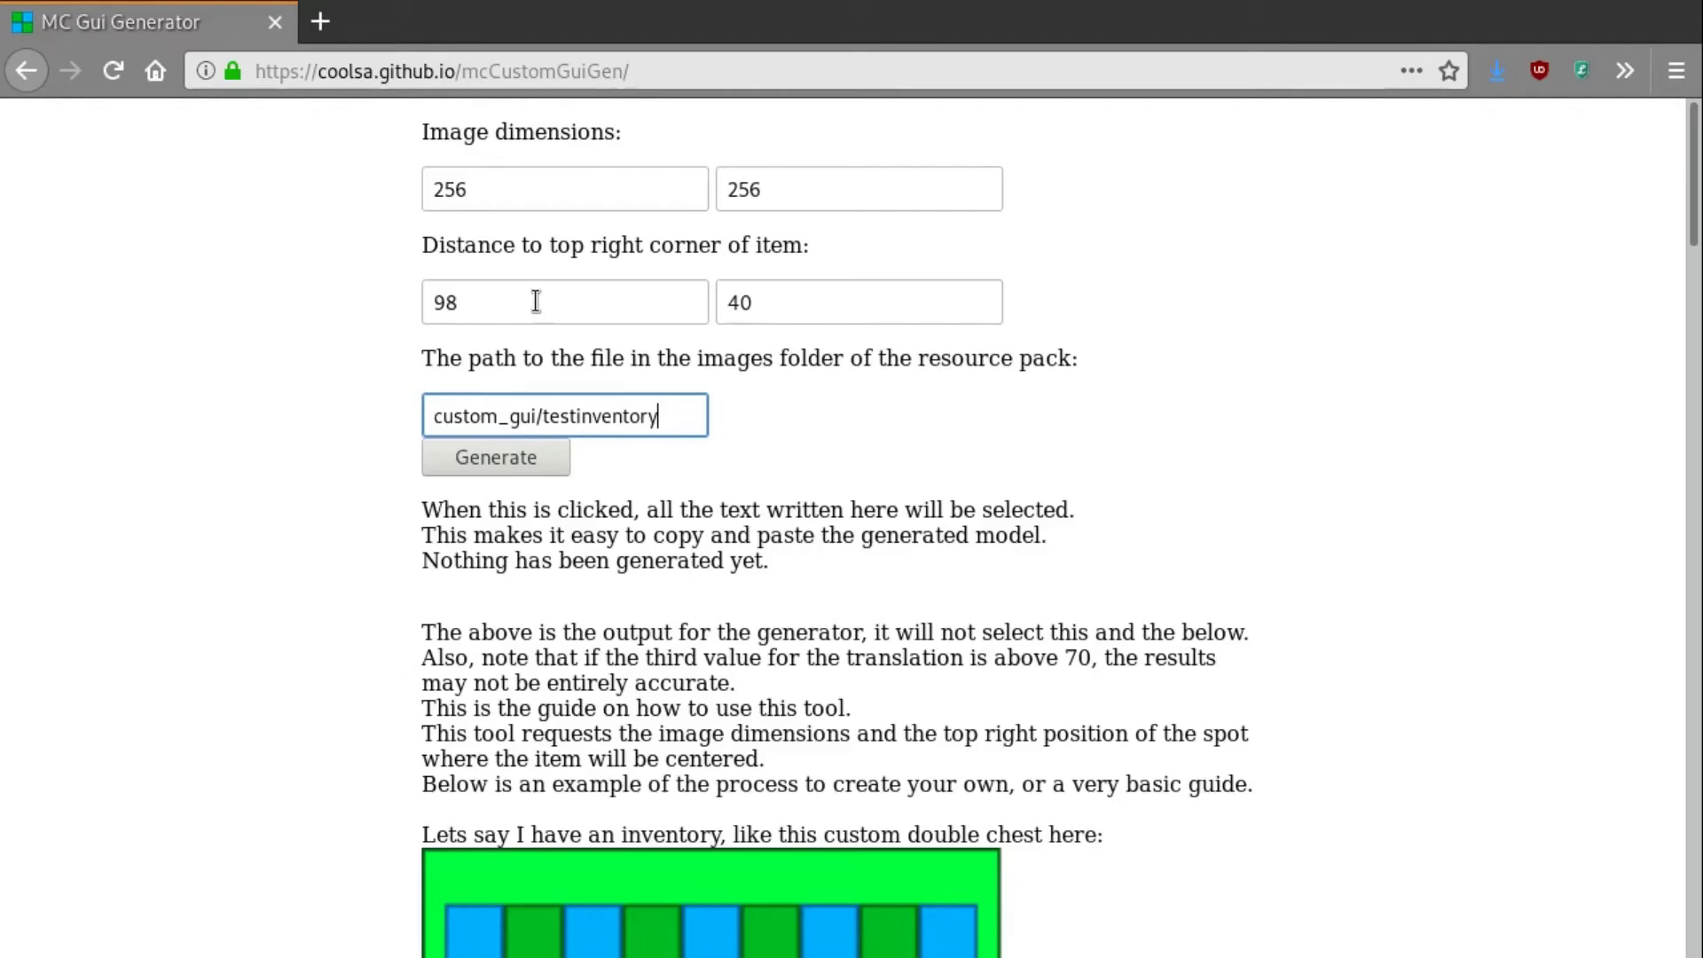
Step: Generate the model JSON for custom_gui/testinventory and scroll through the output
click(523, 466)
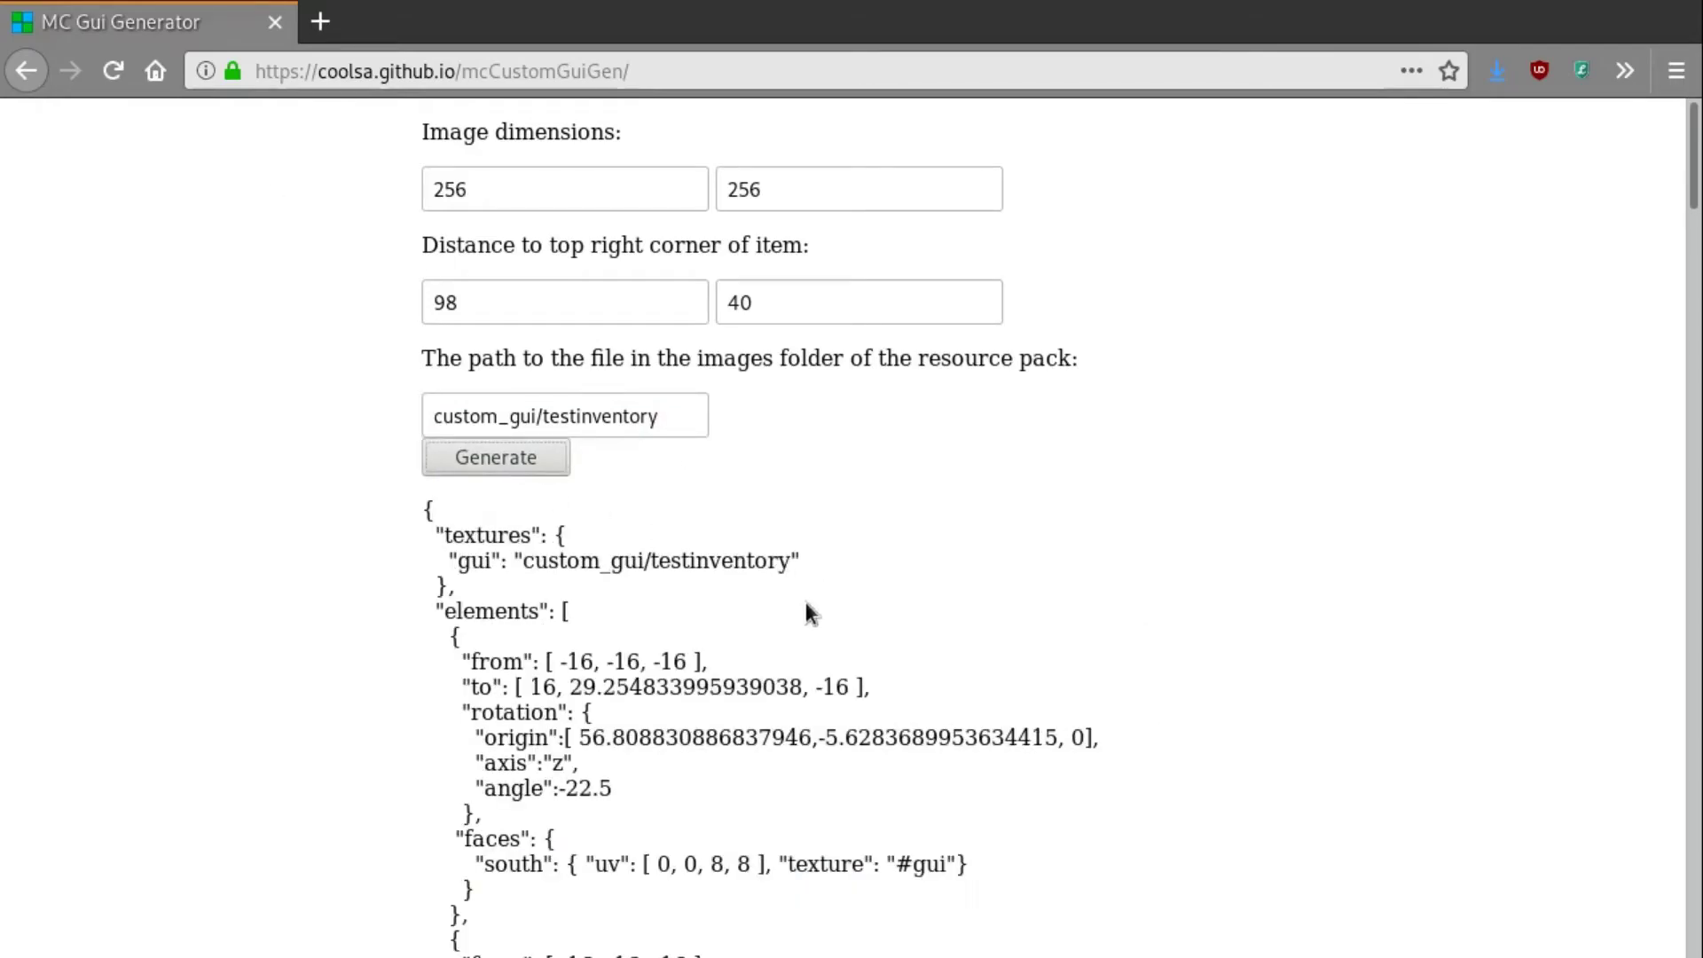
scroll(798, 612, down, 5)
scroll(753, 661, down, 6)
scroll(771, 598, down, 7)
scroll(771, 609, down, 3)
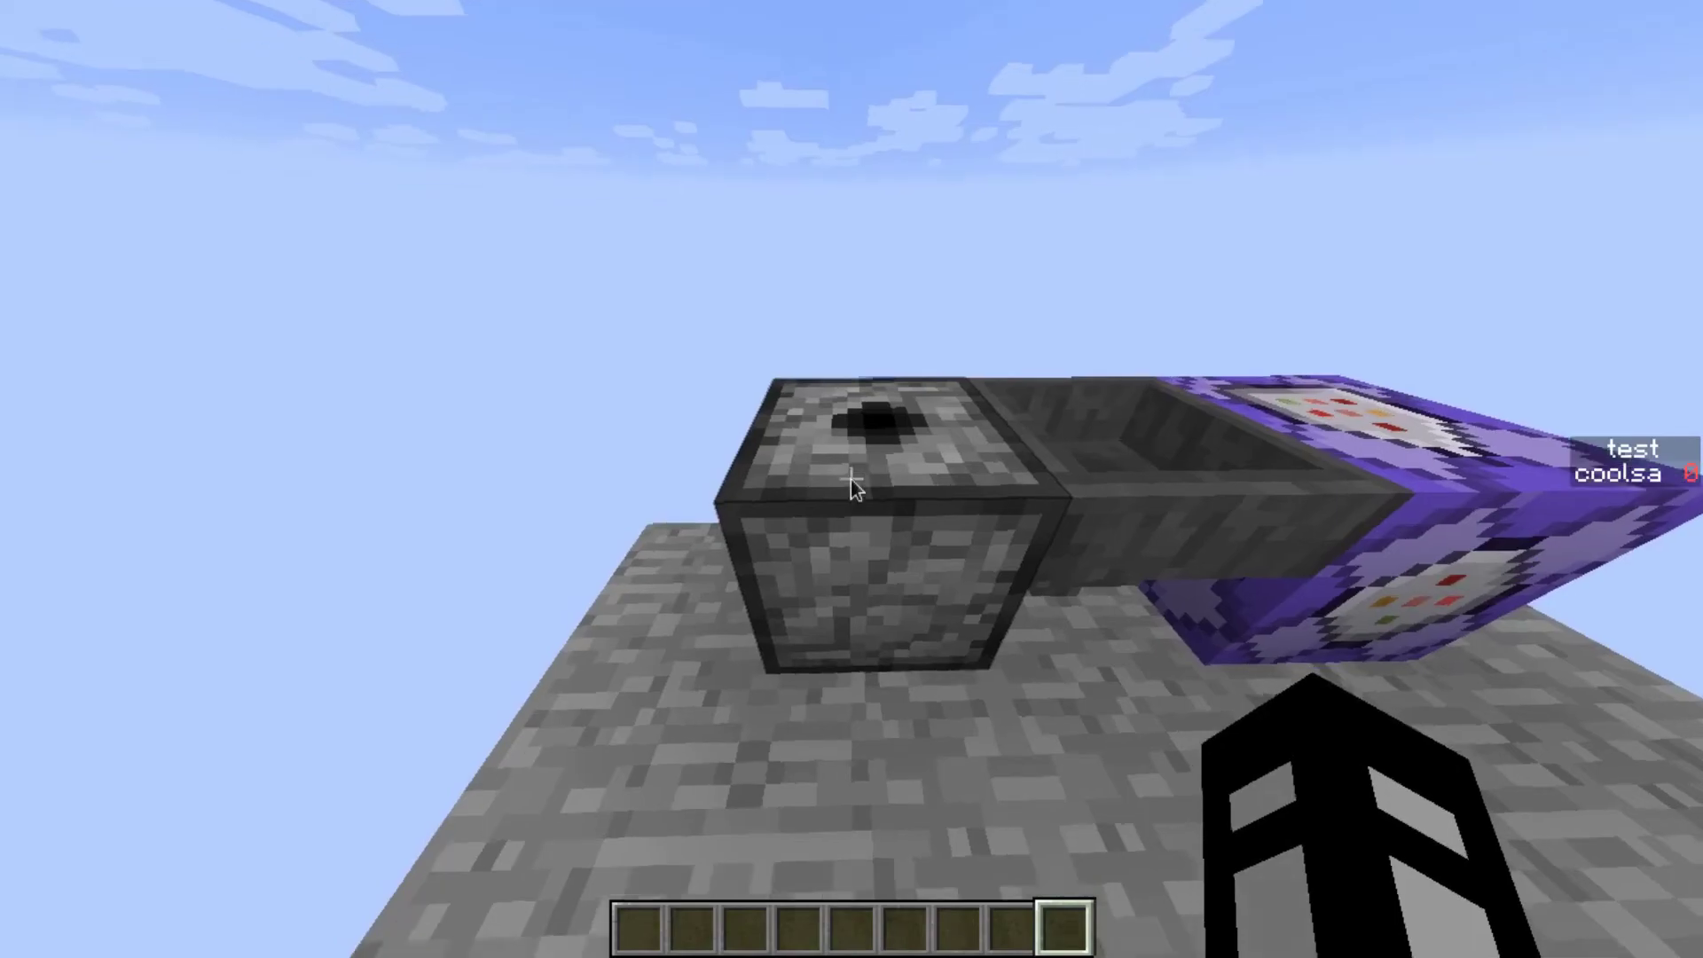
Step: Give yourself a diamond hoe with Damage 5 by editing the earlier /give command
text(/)
text(give @s minecraft:diamond_hoe{Unbreakable:1,Damage:1})
key(Left)
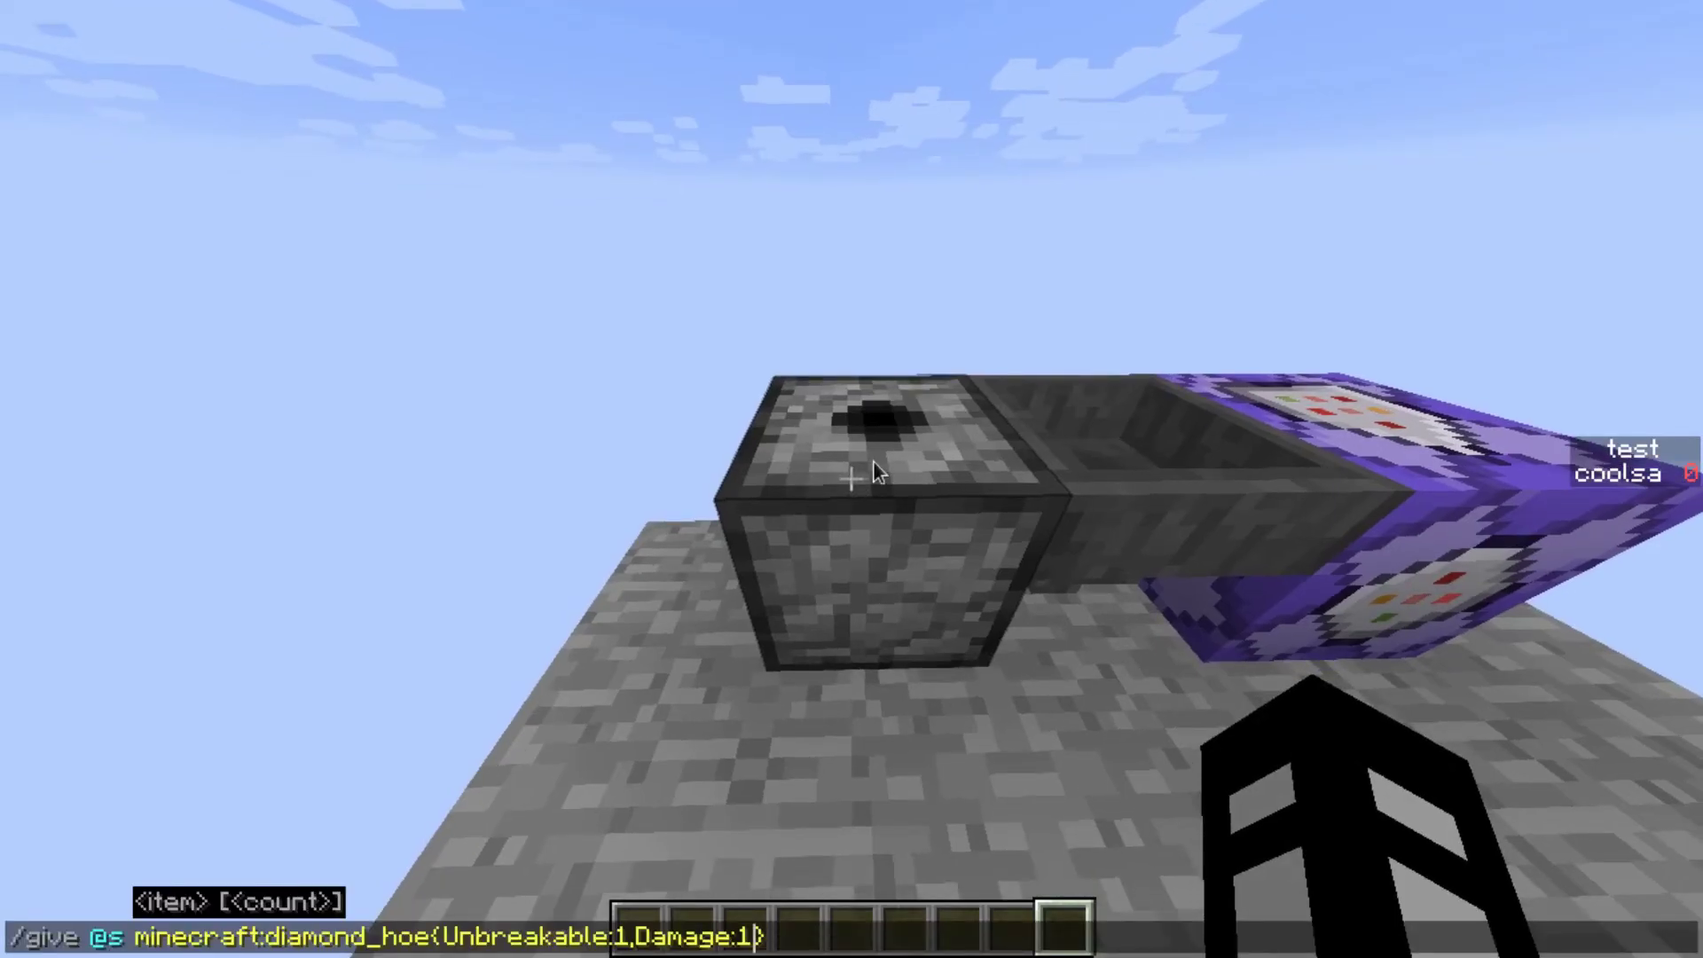
key(BackSpace)
text(5)
key(Return)
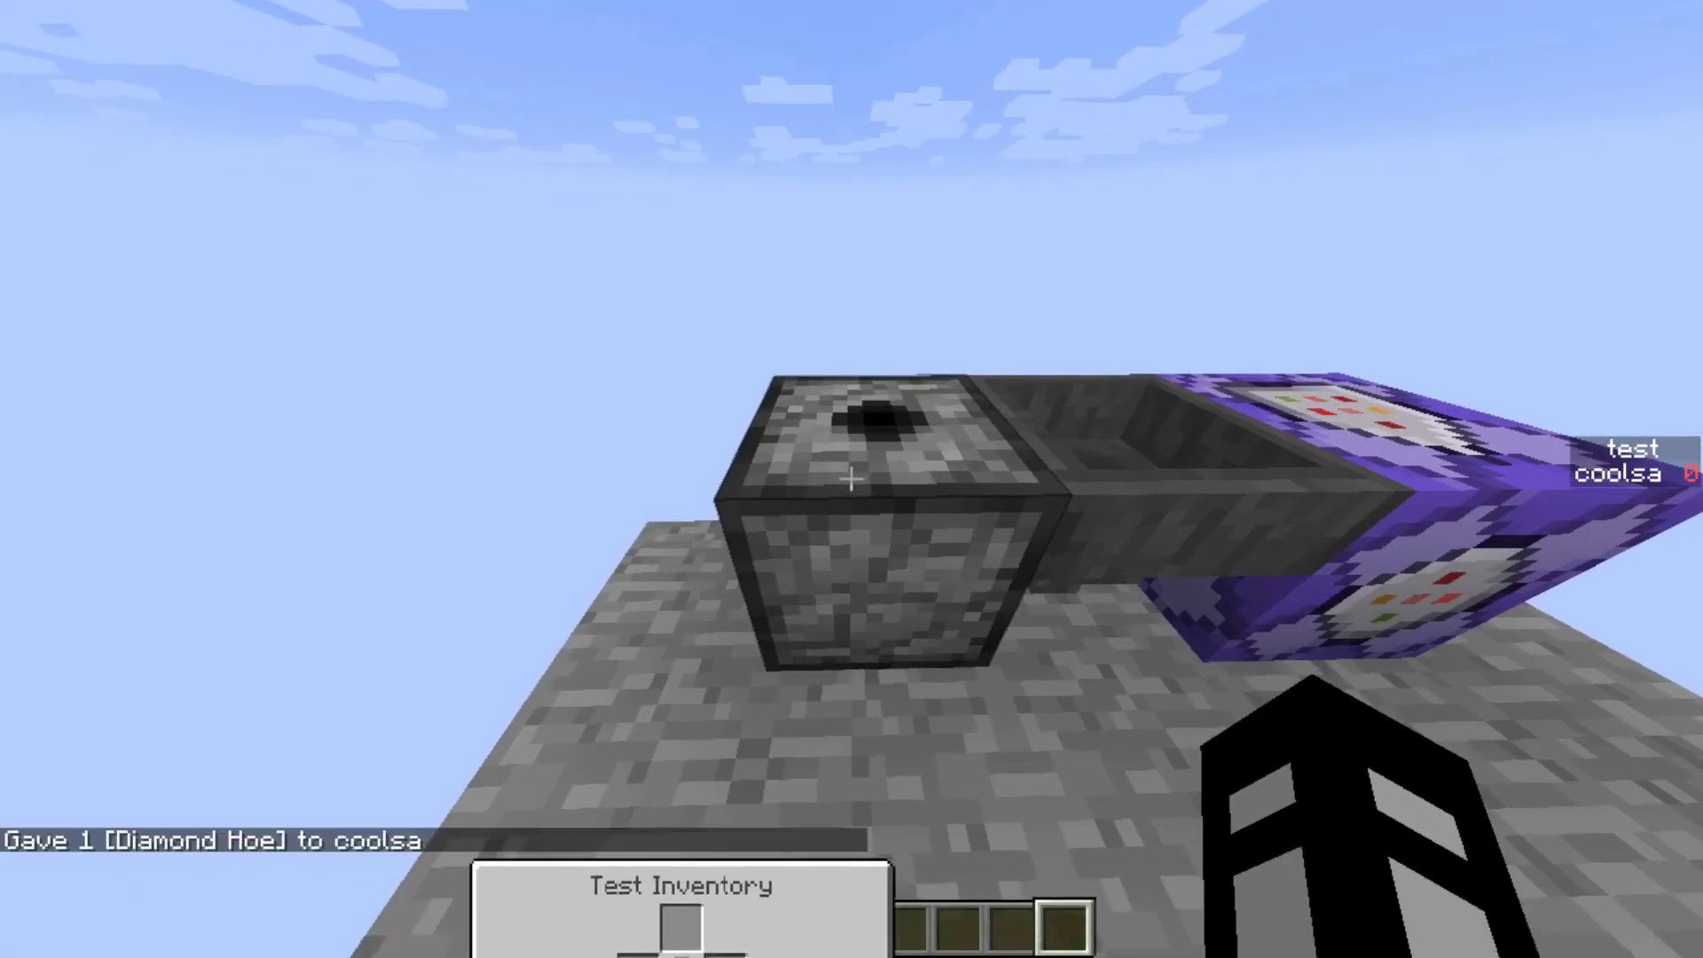
Step: Open the dispenser's Test Inventory and merge the trapped chests into one stack
right_click(849, 478)
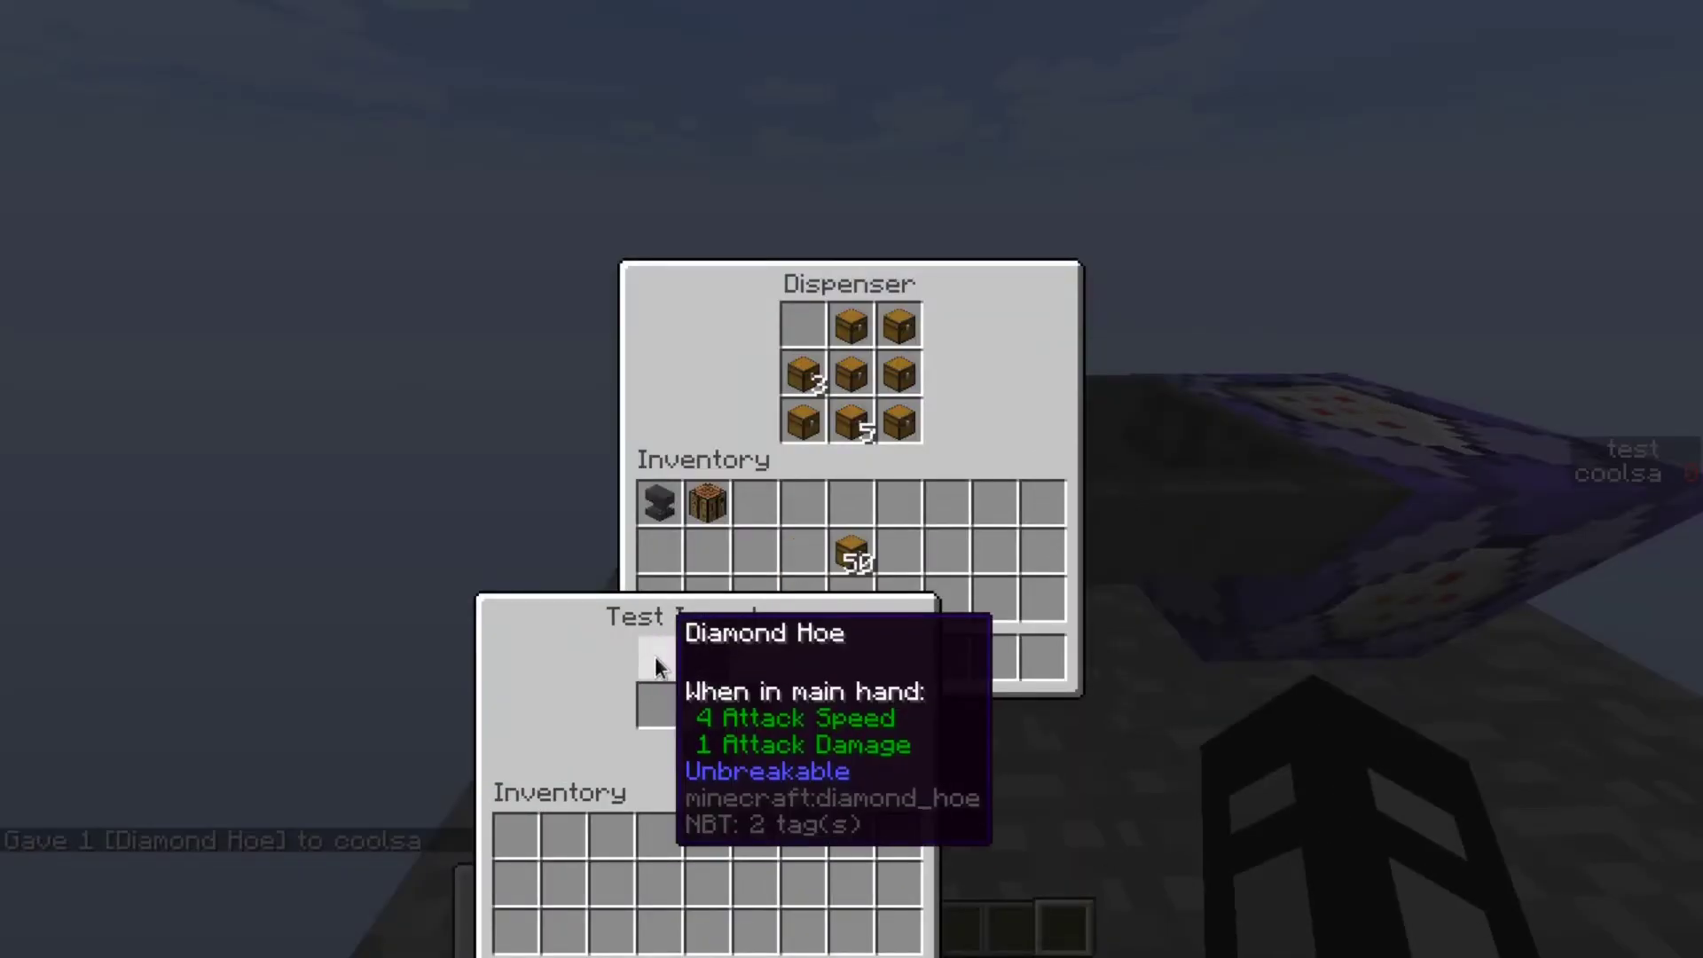
double_click(819, 410)
click(803, 554)
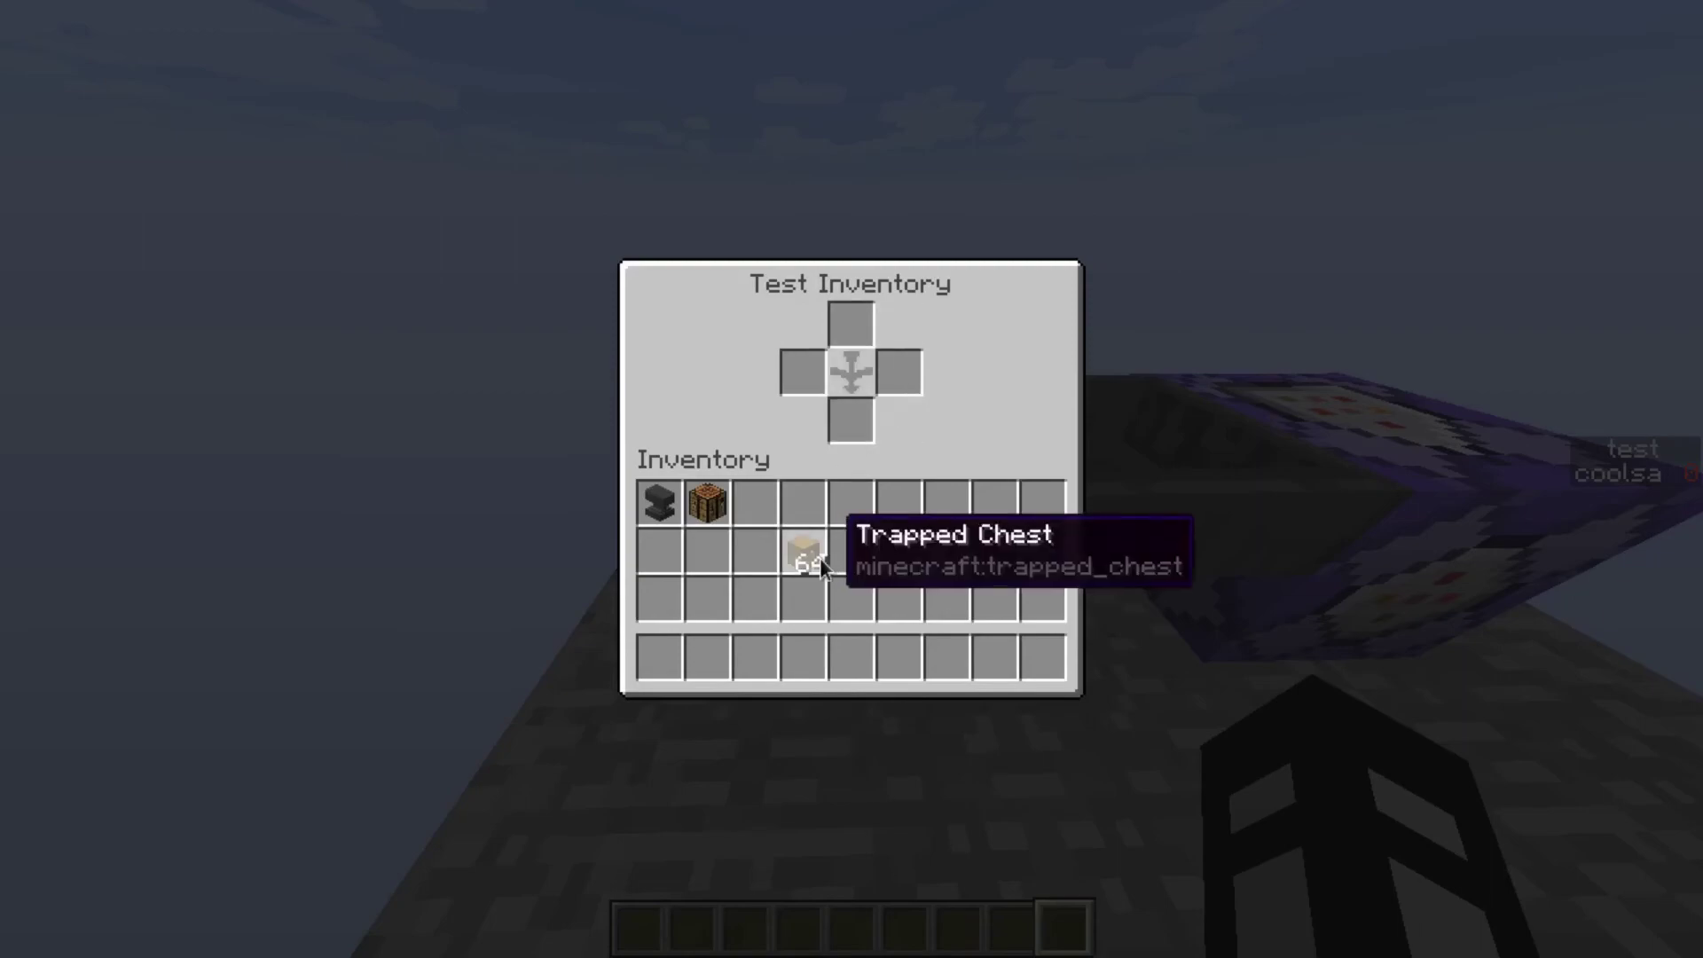
Step: Place one trapped chest in each of the four cross slots, returning the remaining 60
click(816, 557)
right_click(852, 421)
right_click(802, 373)
right_click(851, 325)
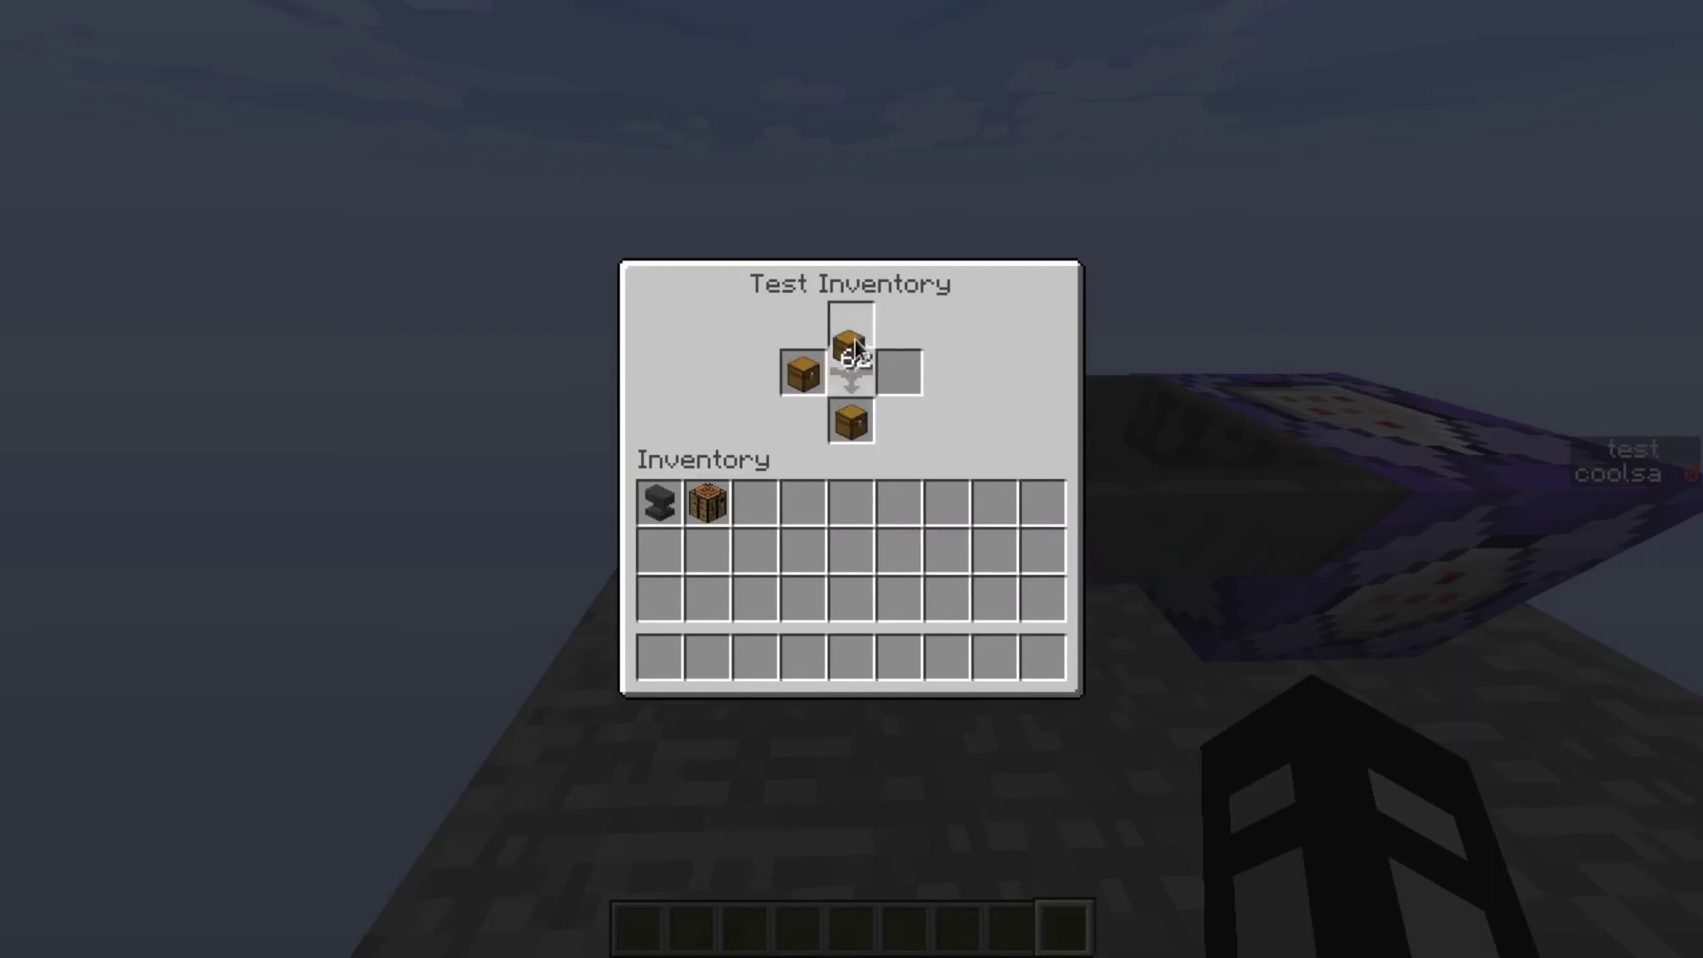
right_click(900, 373)
click(887, 501)
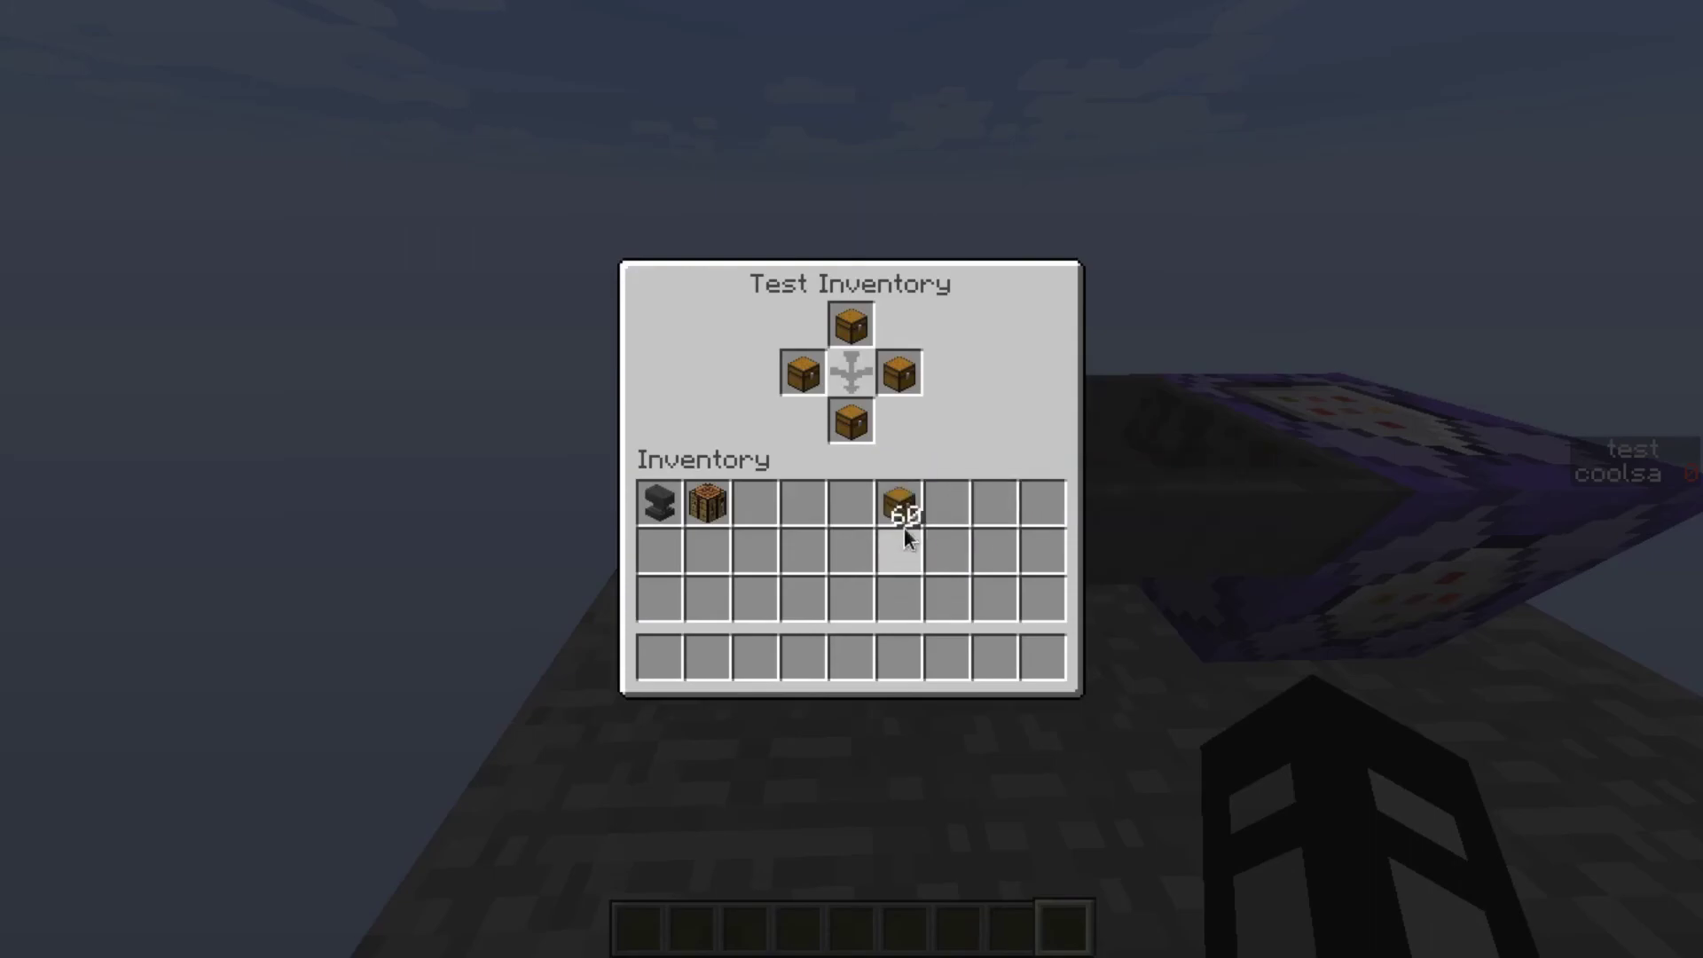
Step: Fill the remaining dispenser slots with trapped chests, returning the leftover 51
click(898, 501)
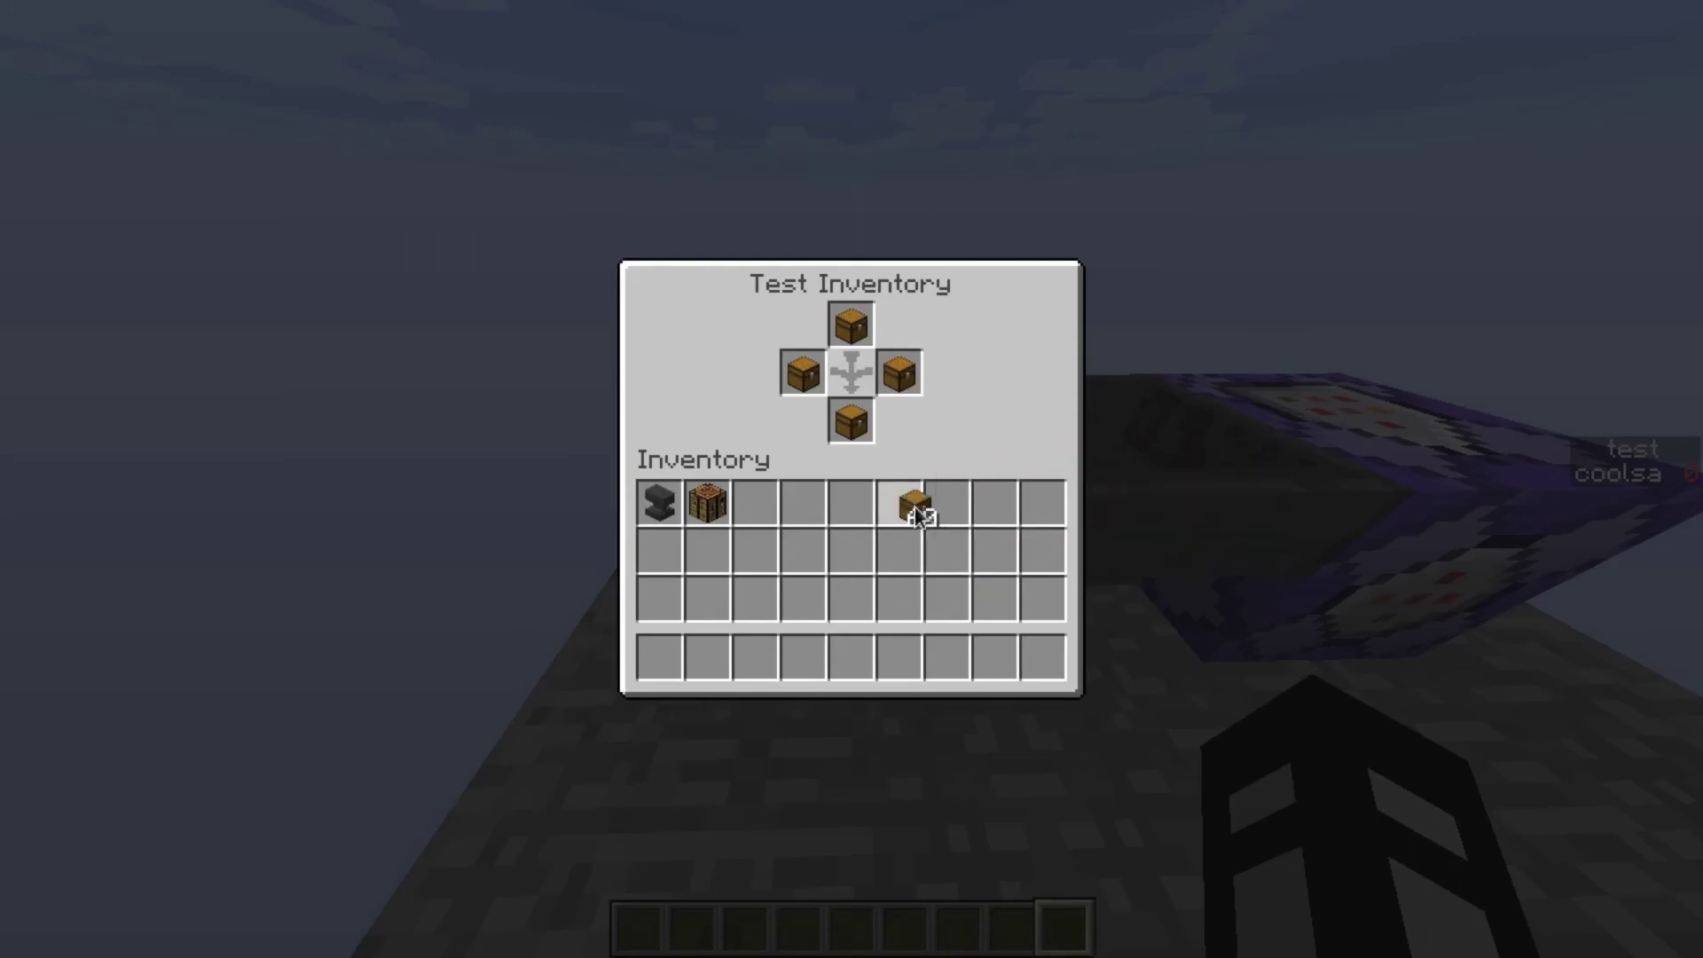
right_click(903, 424)
right_click(851, 421)
right_click(803, 422)
right_click(851, 373)
right_click(899, 326)
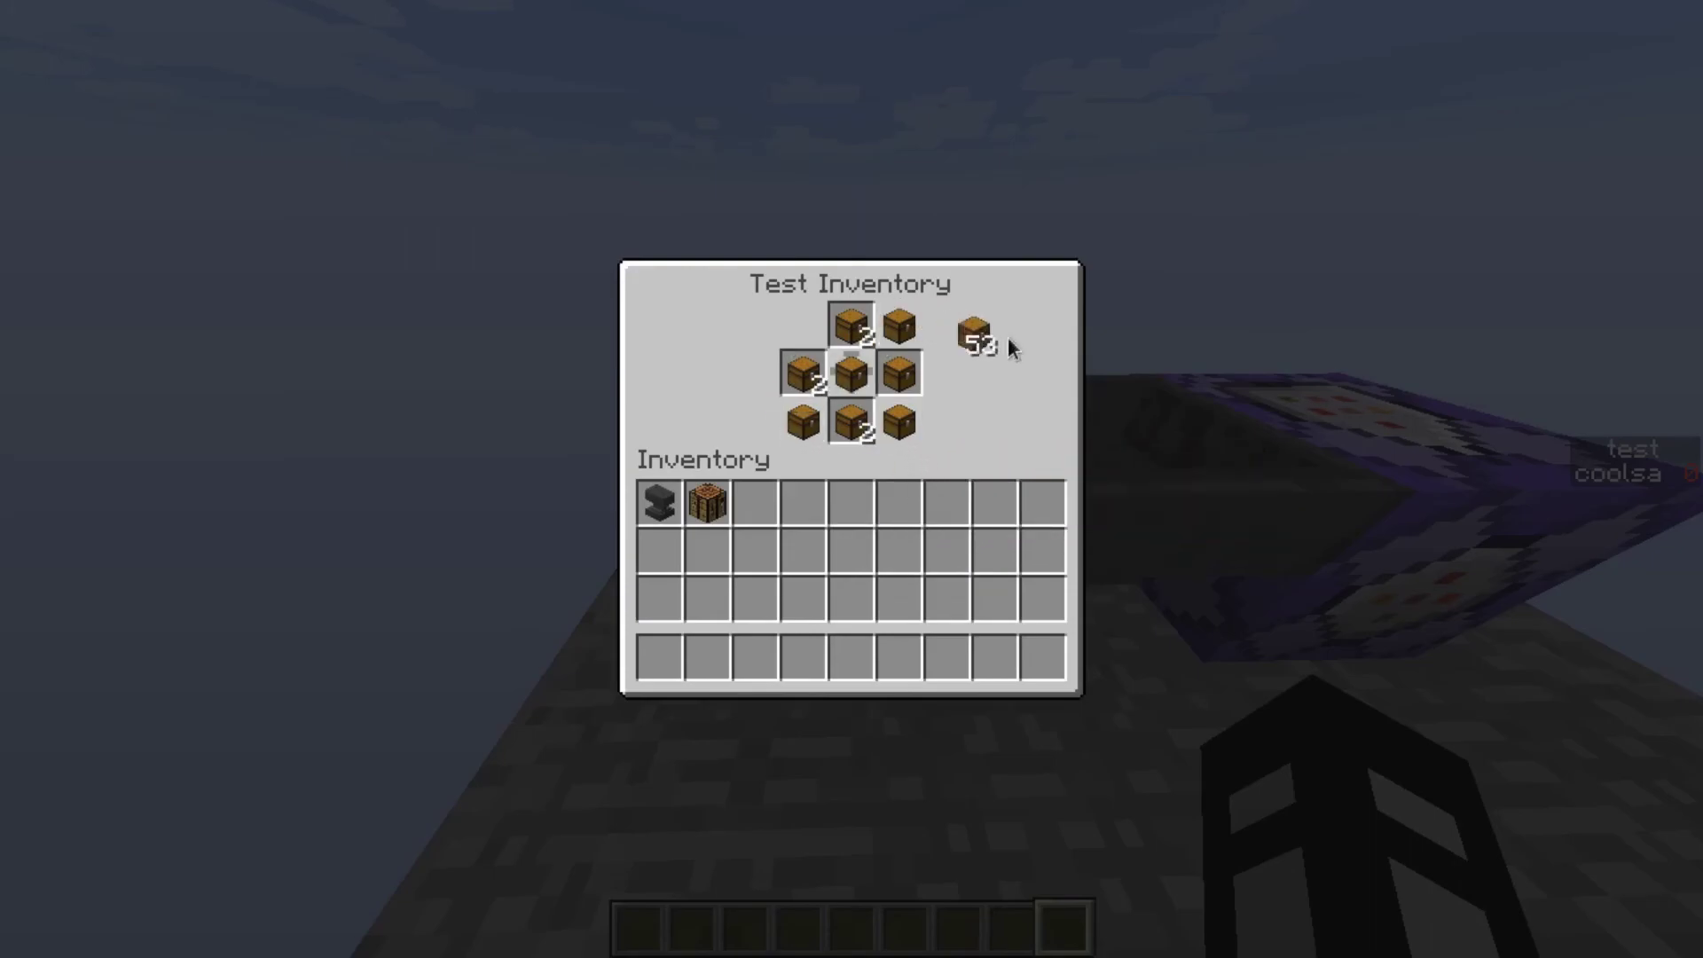
right_click(899, 373)
right_click(851, 501)
click(851, 550)
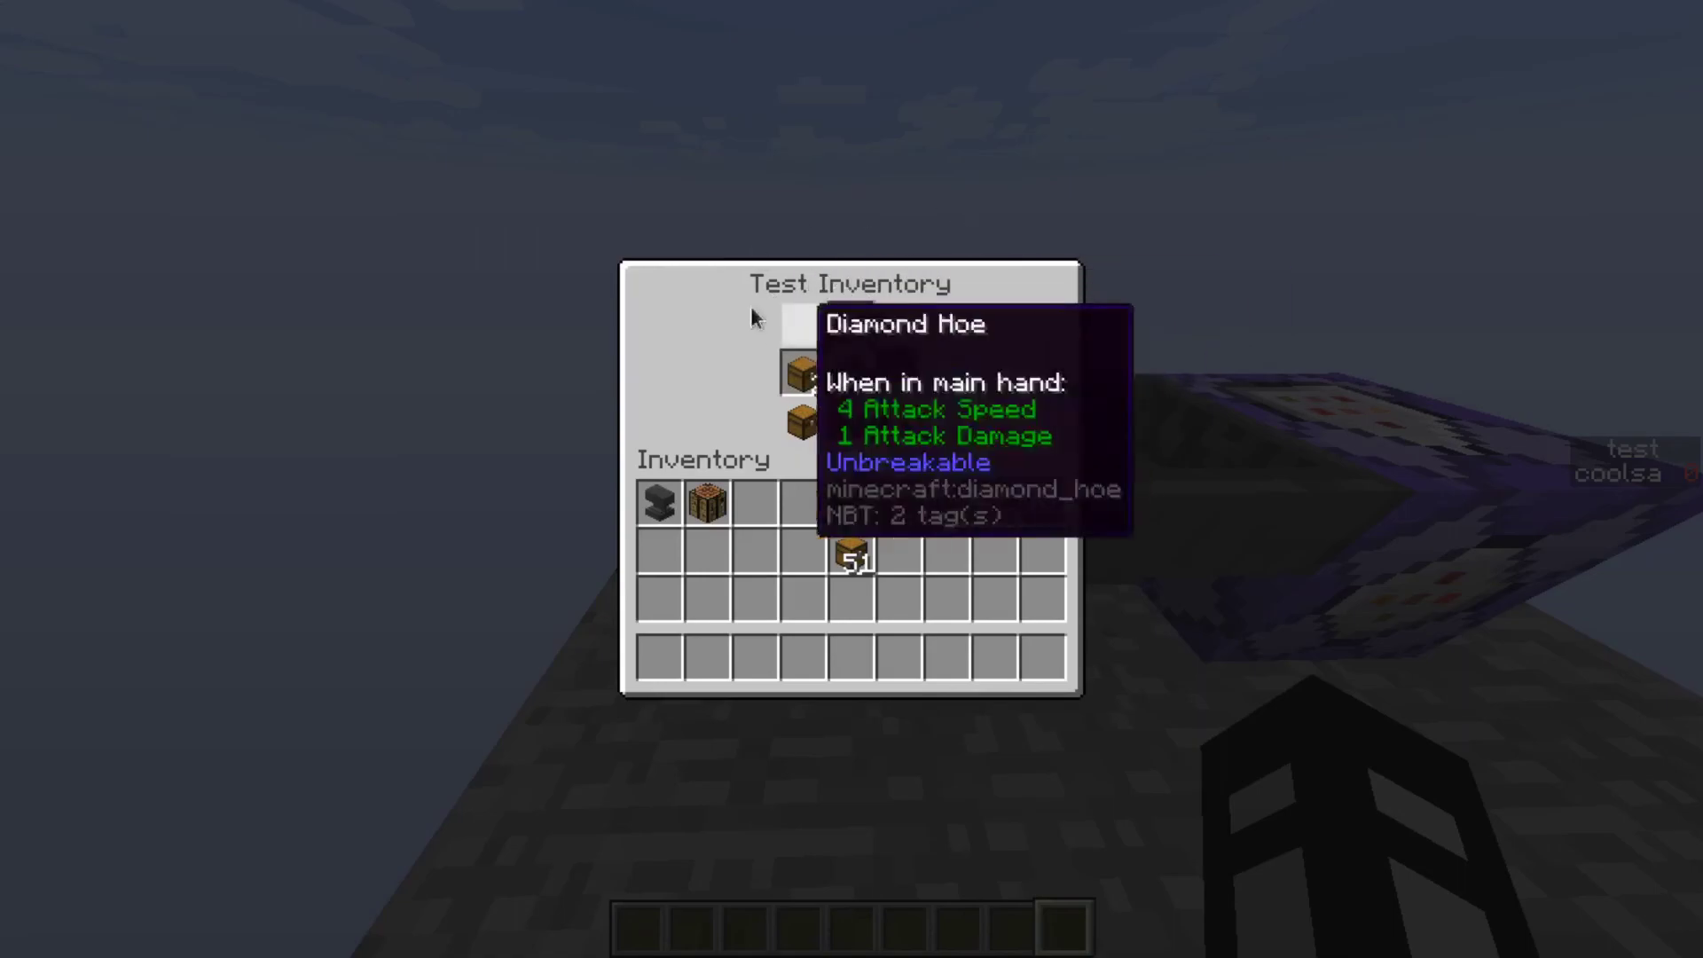
Step: Close the dispenser's Test Inventory and bring up the creative item catalogue
key(Escape)
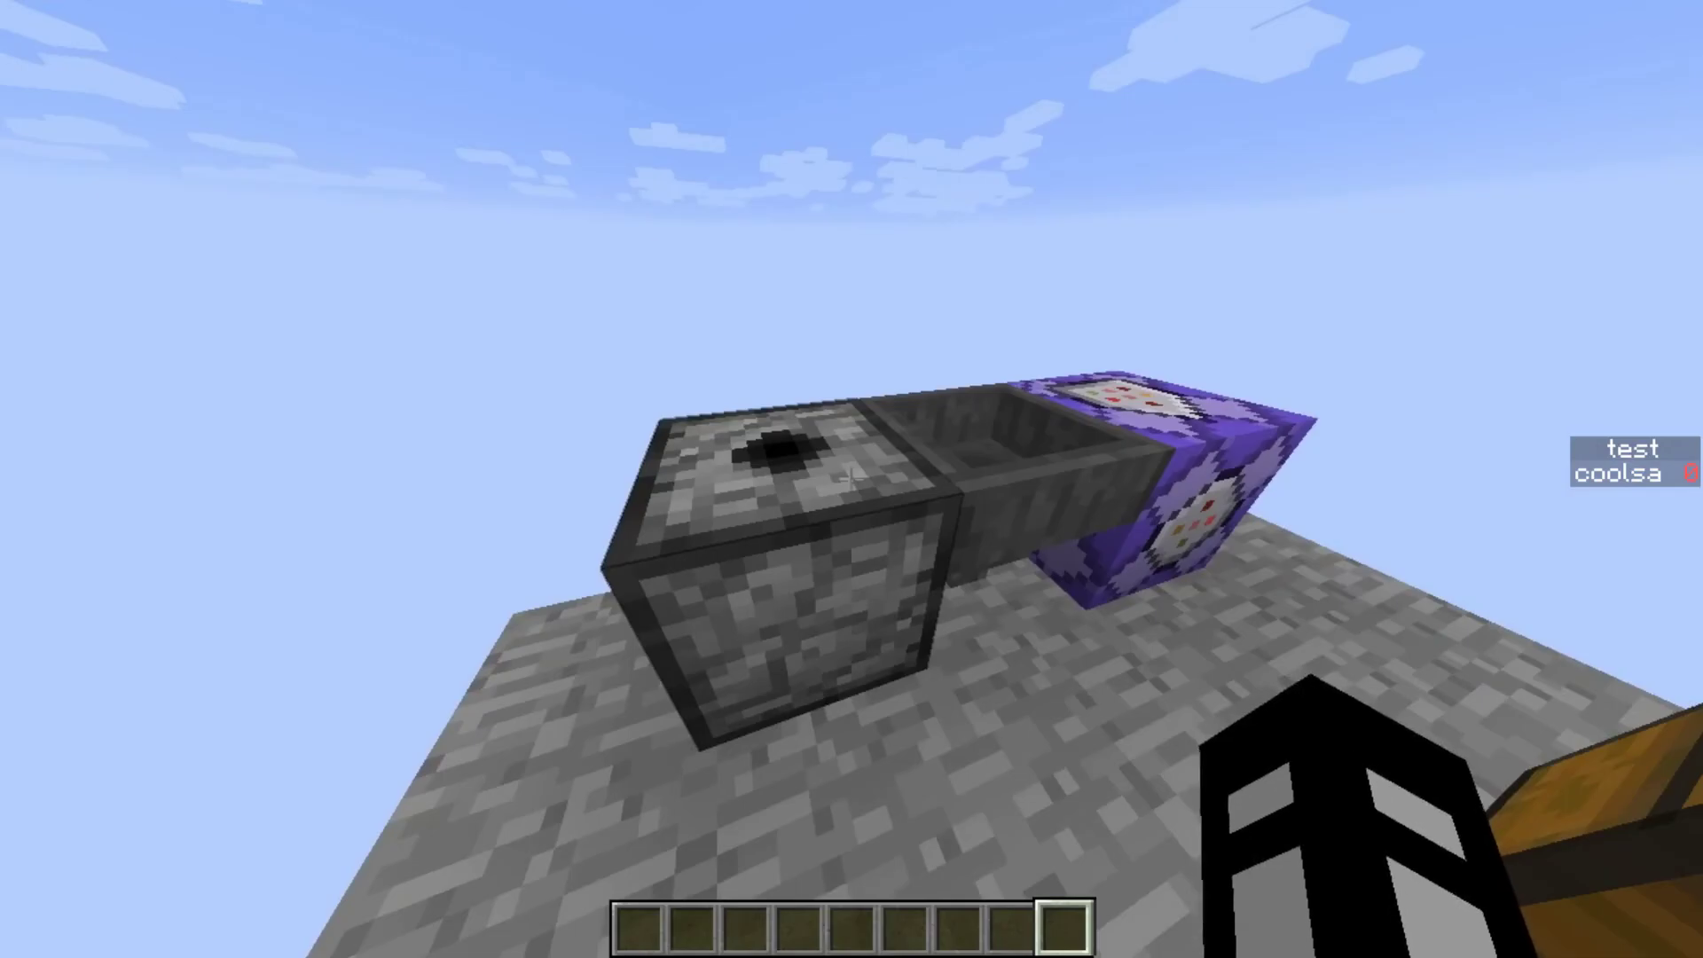
key(e)
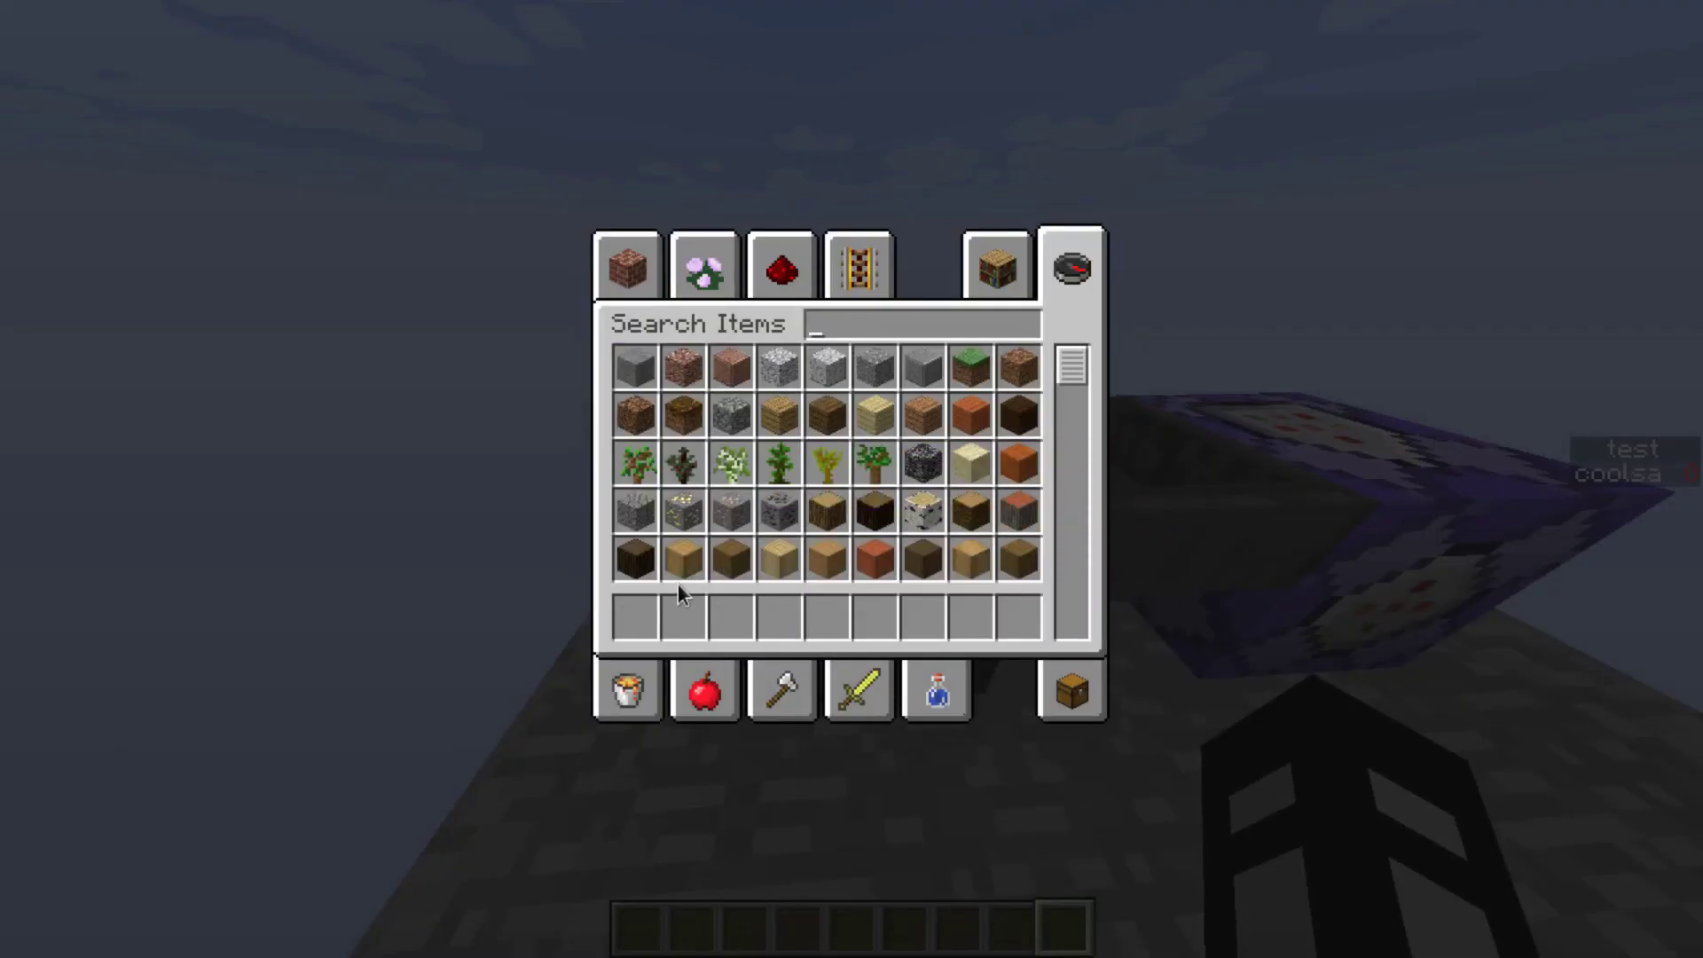